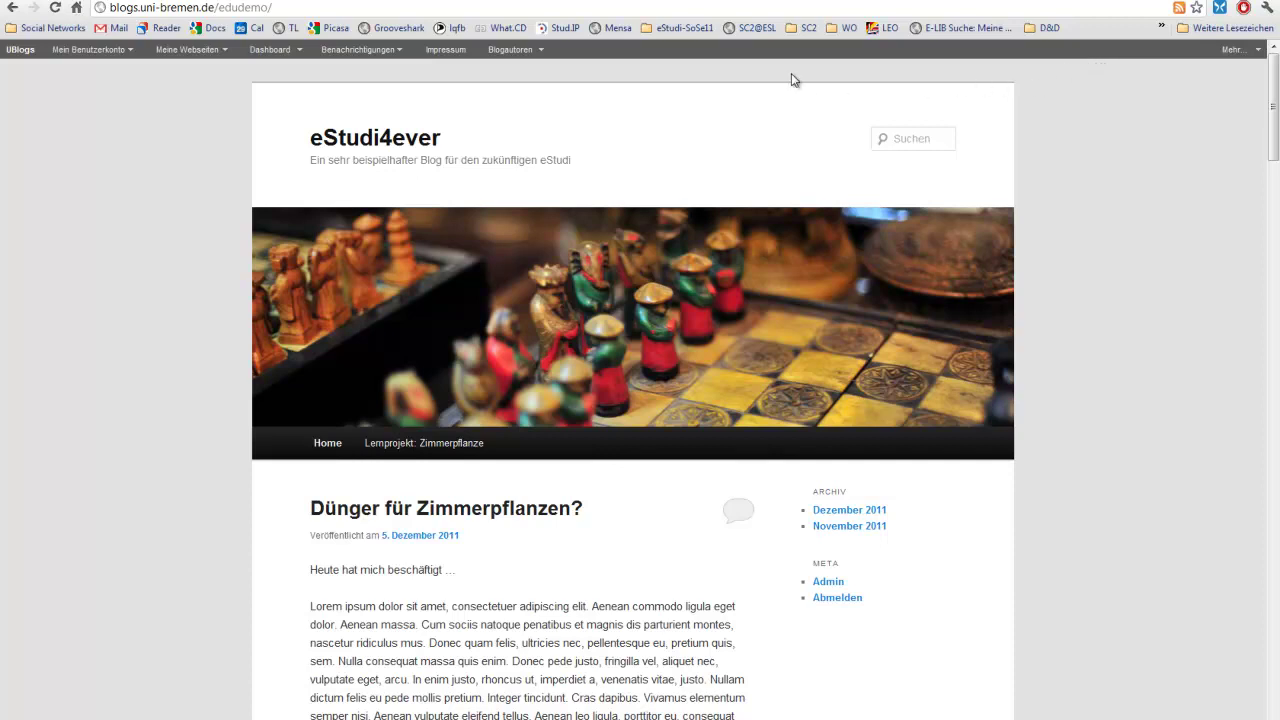
# - Open the administration area of the eStudi4ever blog and view its new-article form and the list of all articles
pyautogui.moveTo(284, 60)
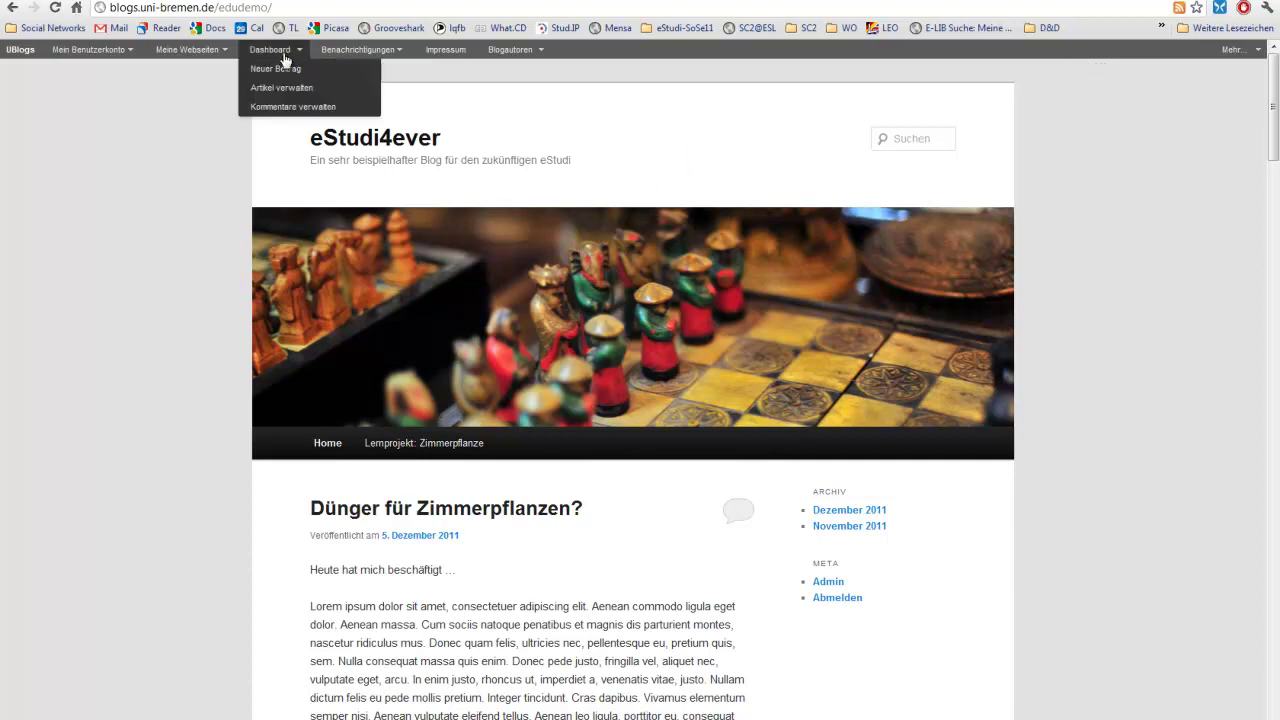
pyautogui.moveTo(225, 59)
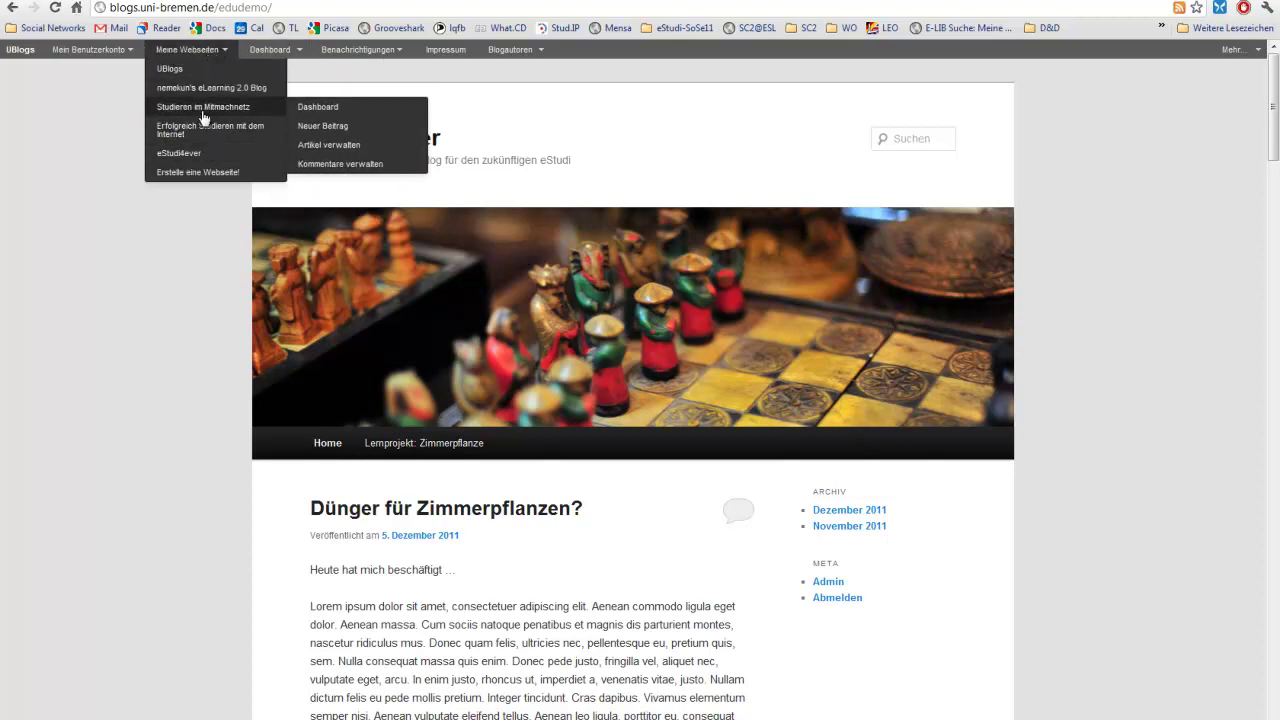
pyautogui.moveTo(212, 130)
pyautogui.moveTo(212, 152)
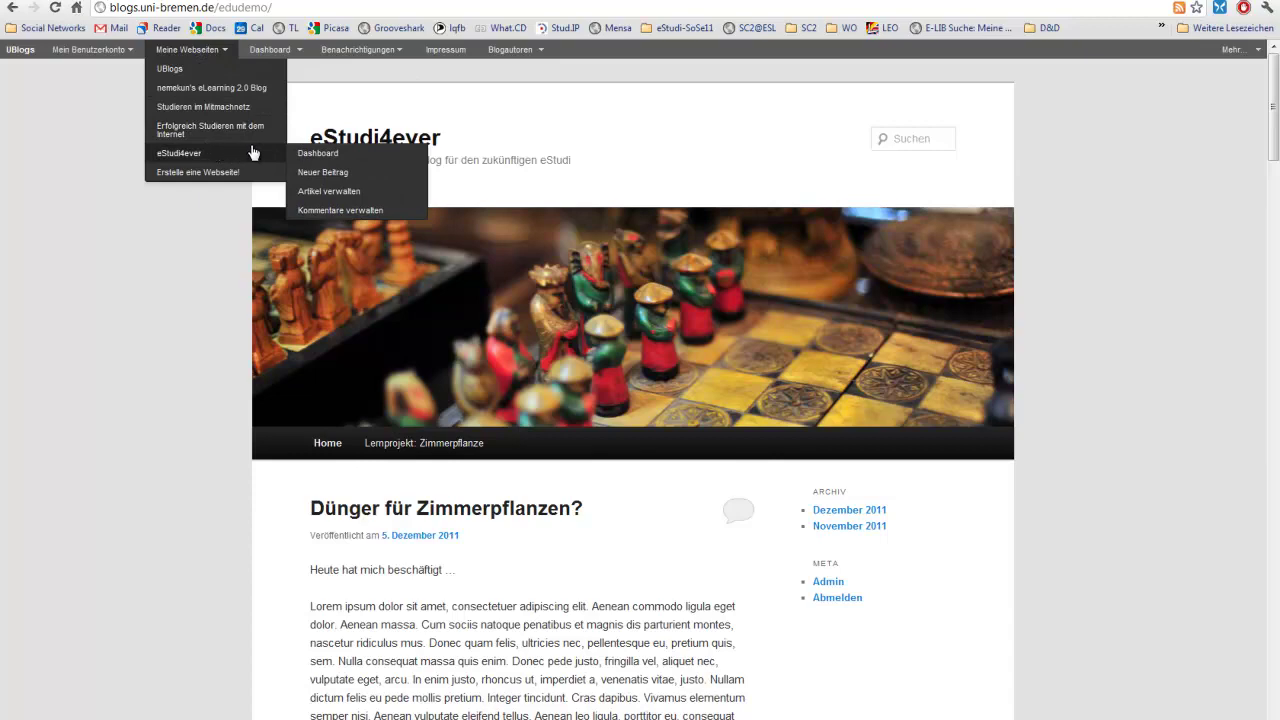
pyautogui.click(311, 154)
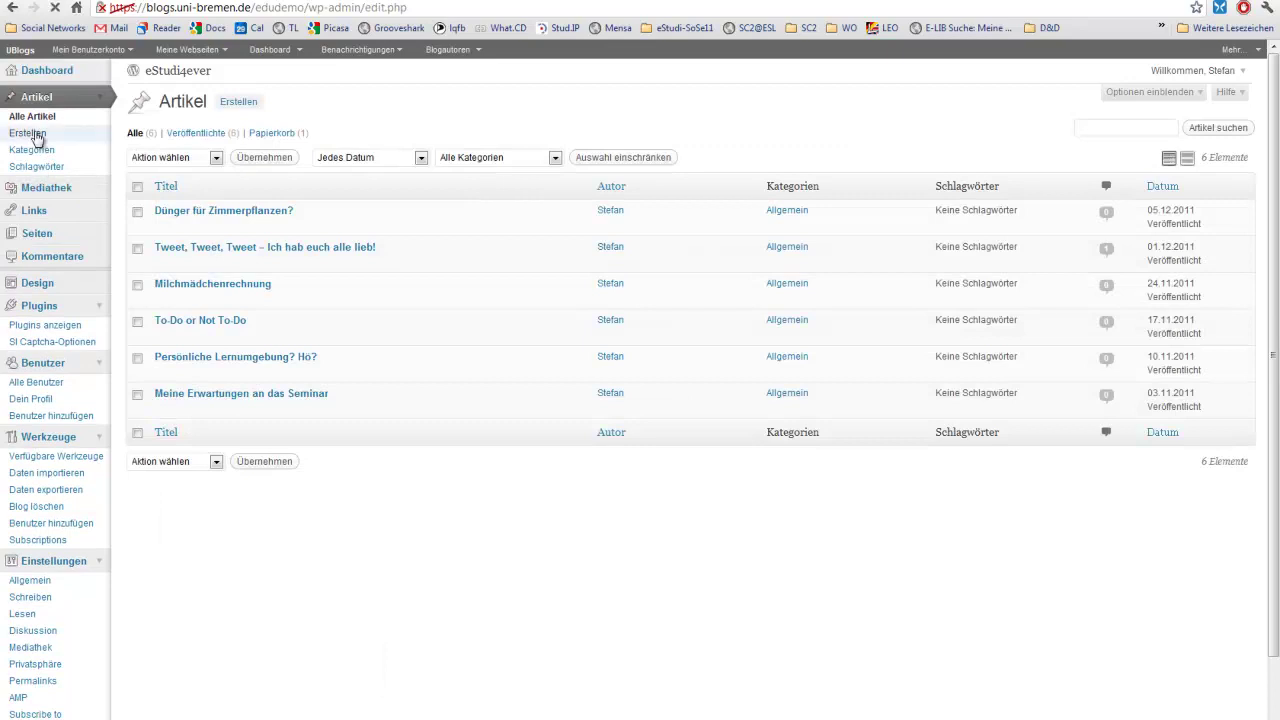
pyautogui.click(36, 134)
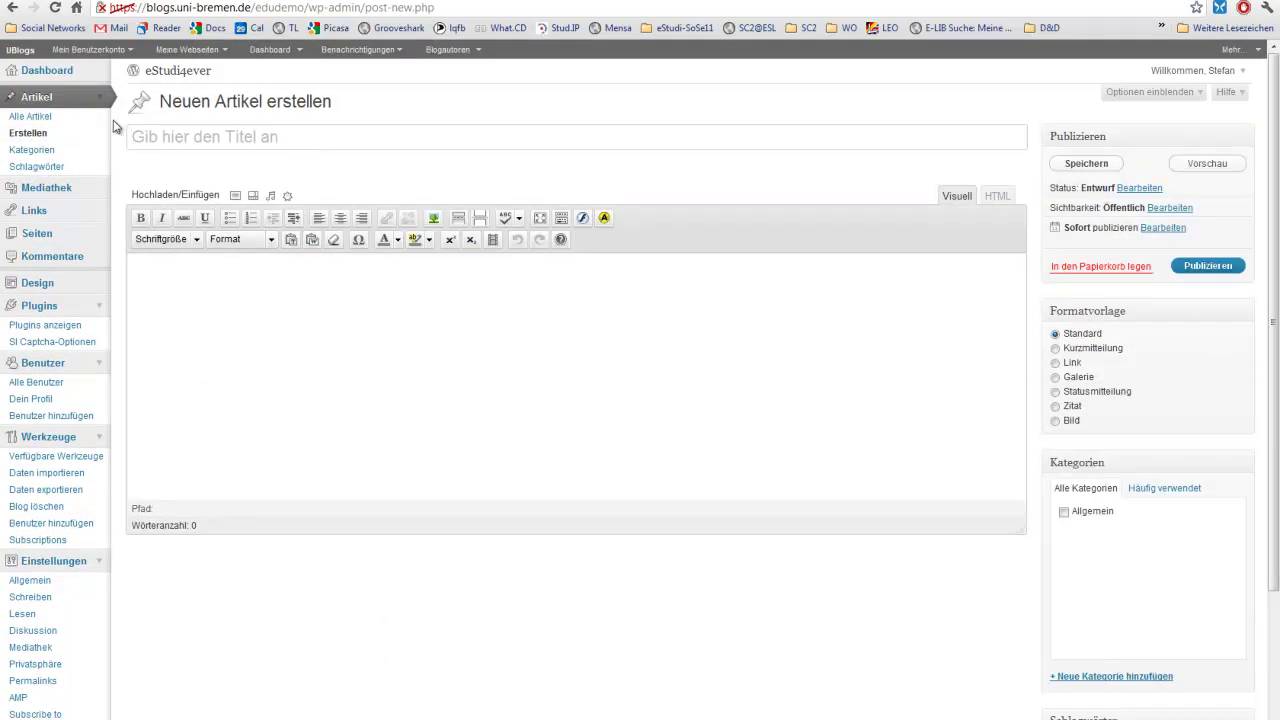
pyautogui.click(55, 118)
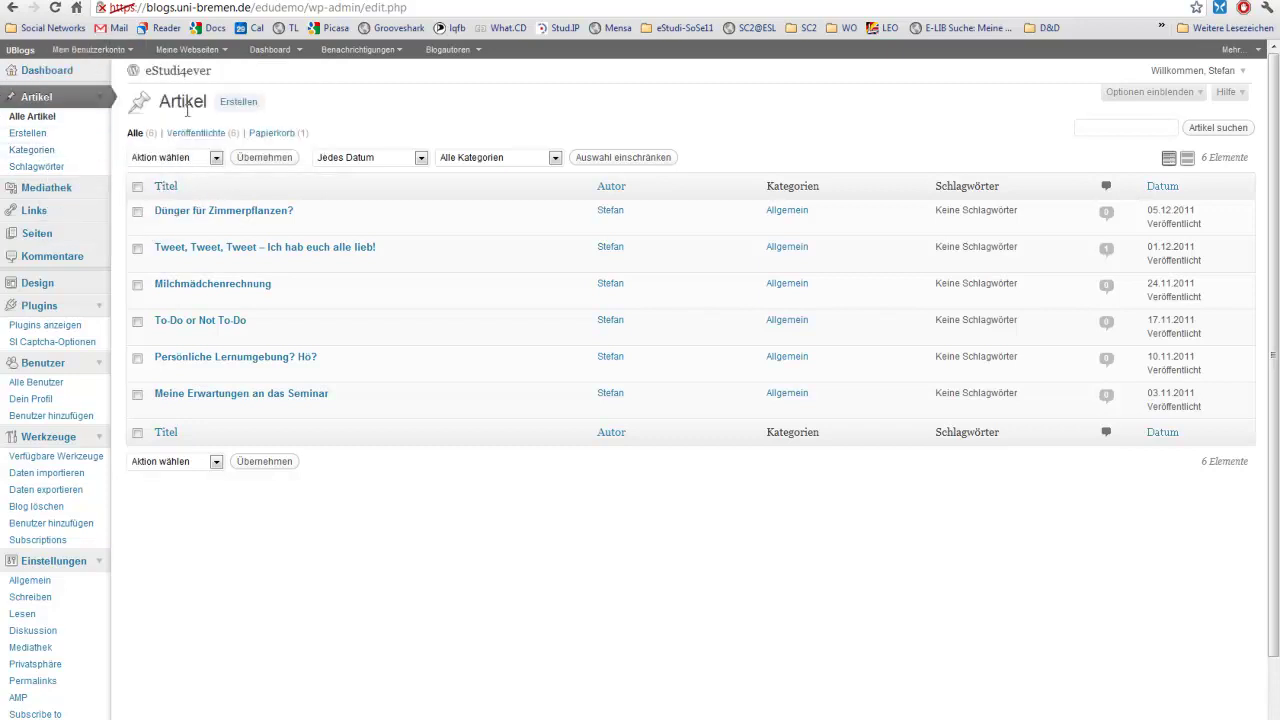
# - Create two top-level article categories named Lernprojekt-Bericht and Aufgaben
pyautogui.click(42, 151)
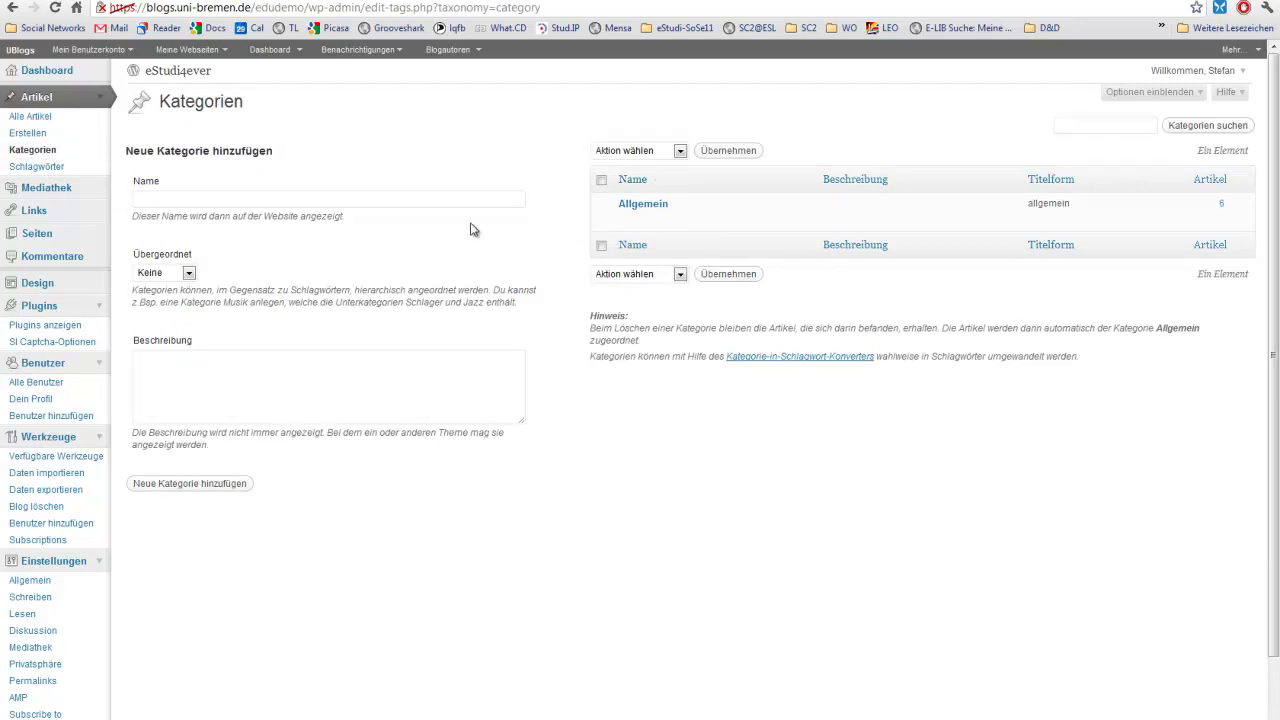
pyautogui.click(243, 200)
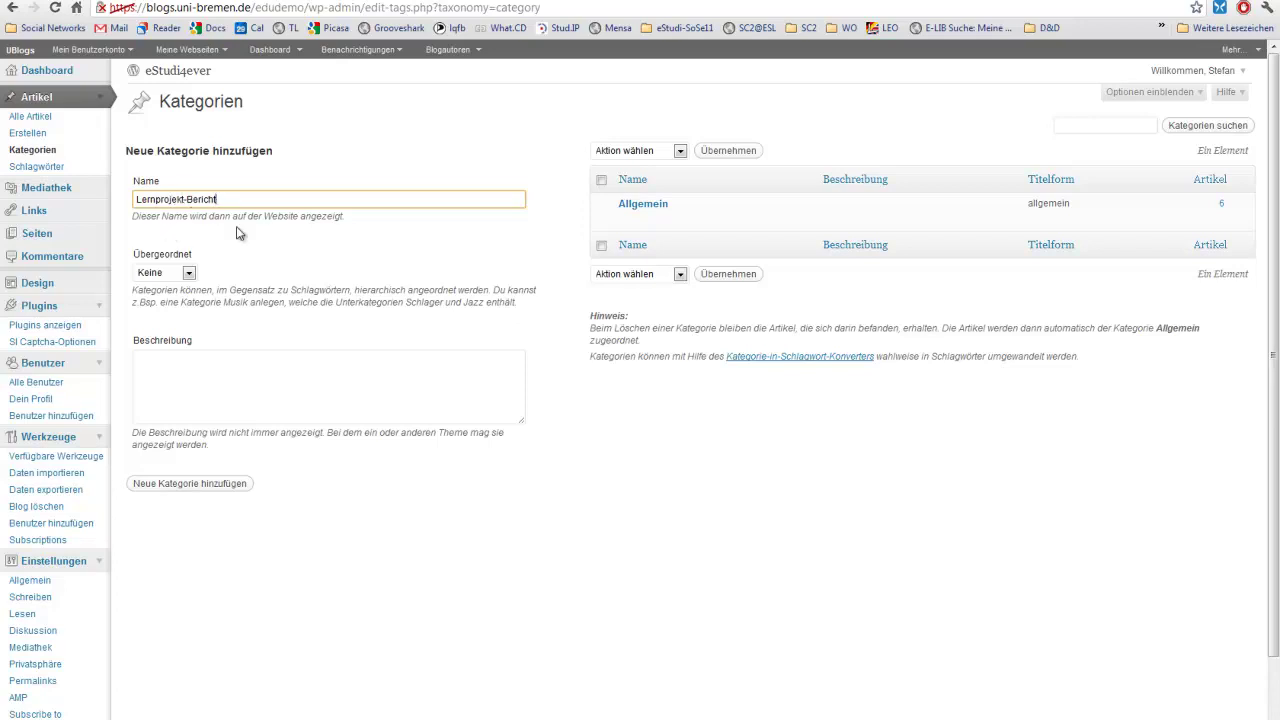
pyautogui.click(230, 484)
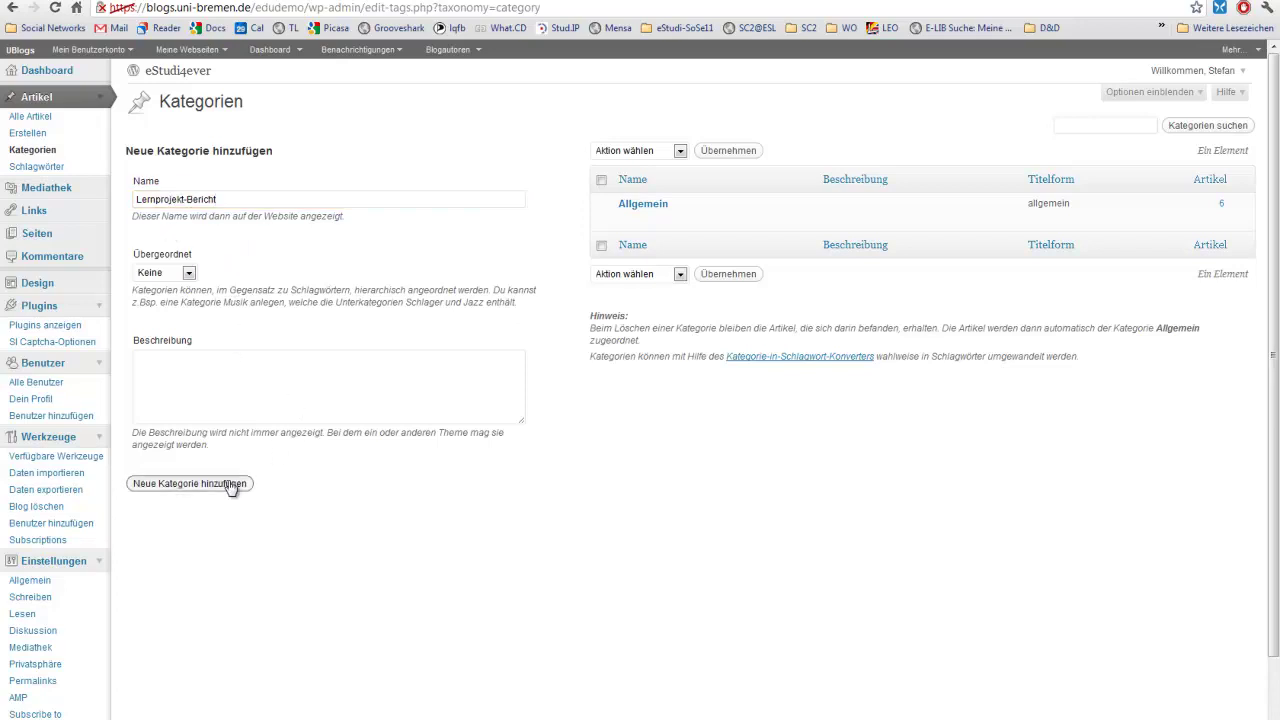
pyautogui.click(181, 203)
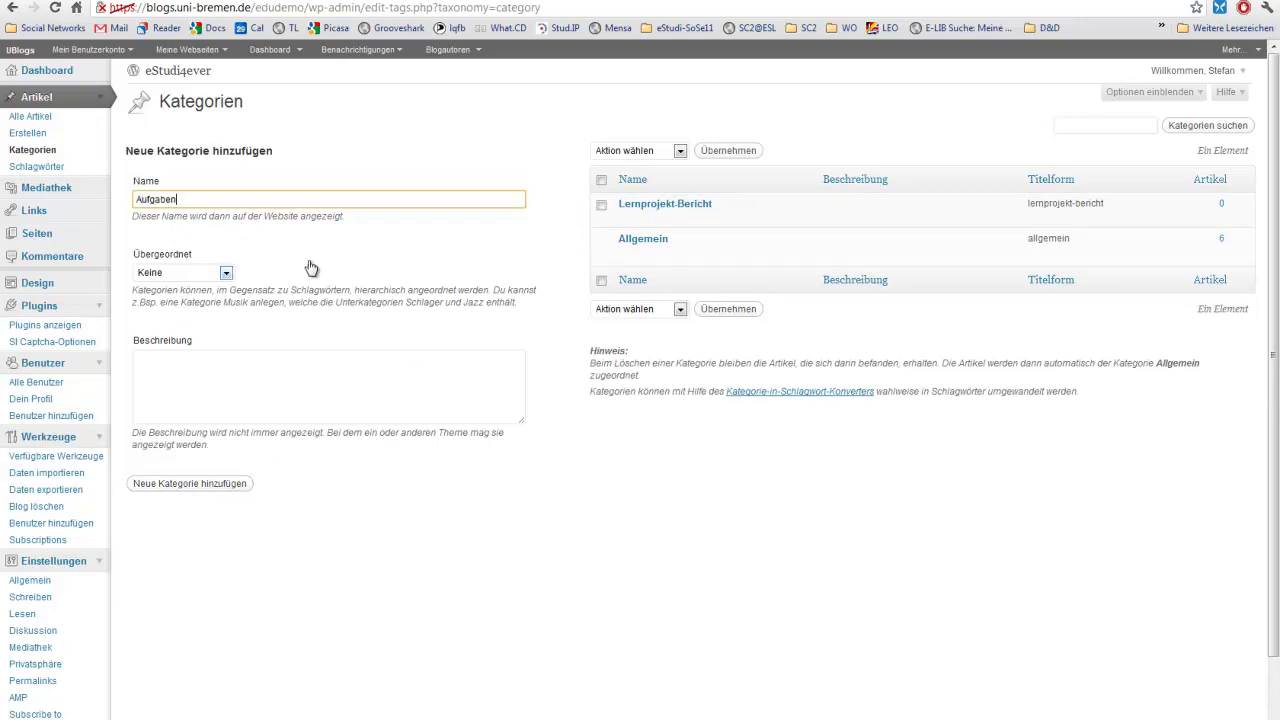
pyautogui.click(218, 486)
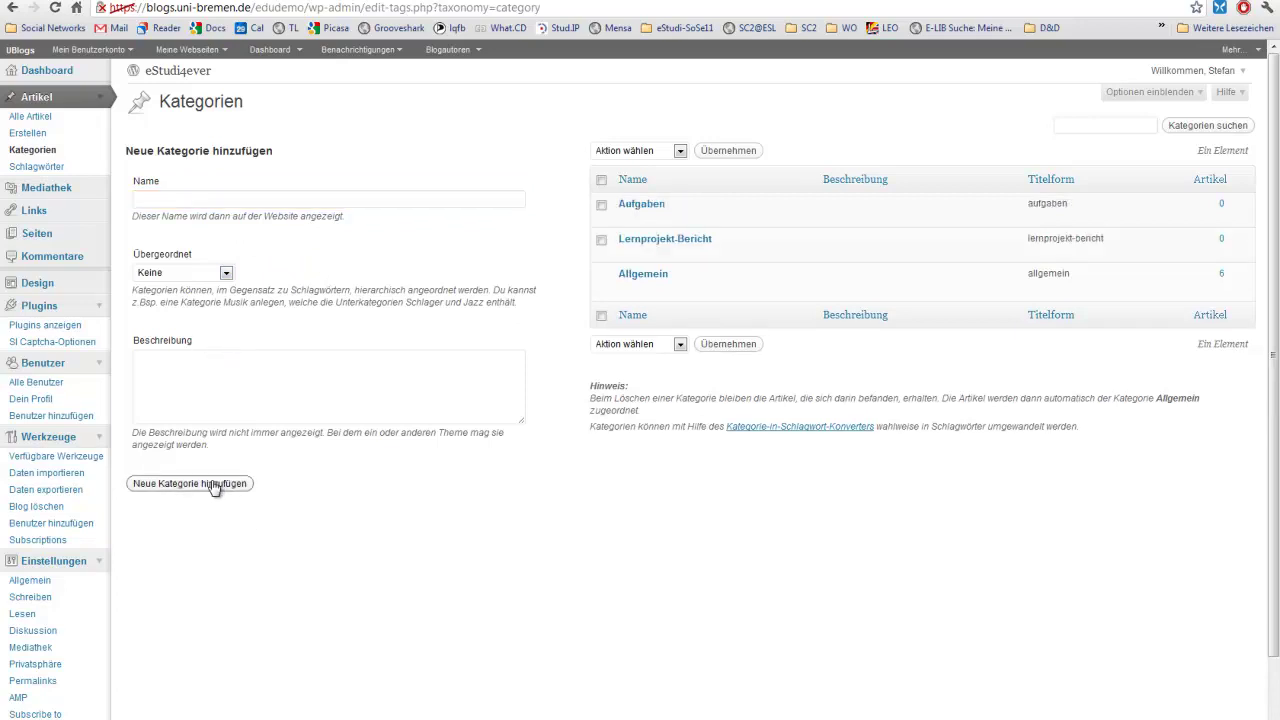
# - Create the category Modul A with Aufgaben as its parent category
pyautogui.click(175, 203)
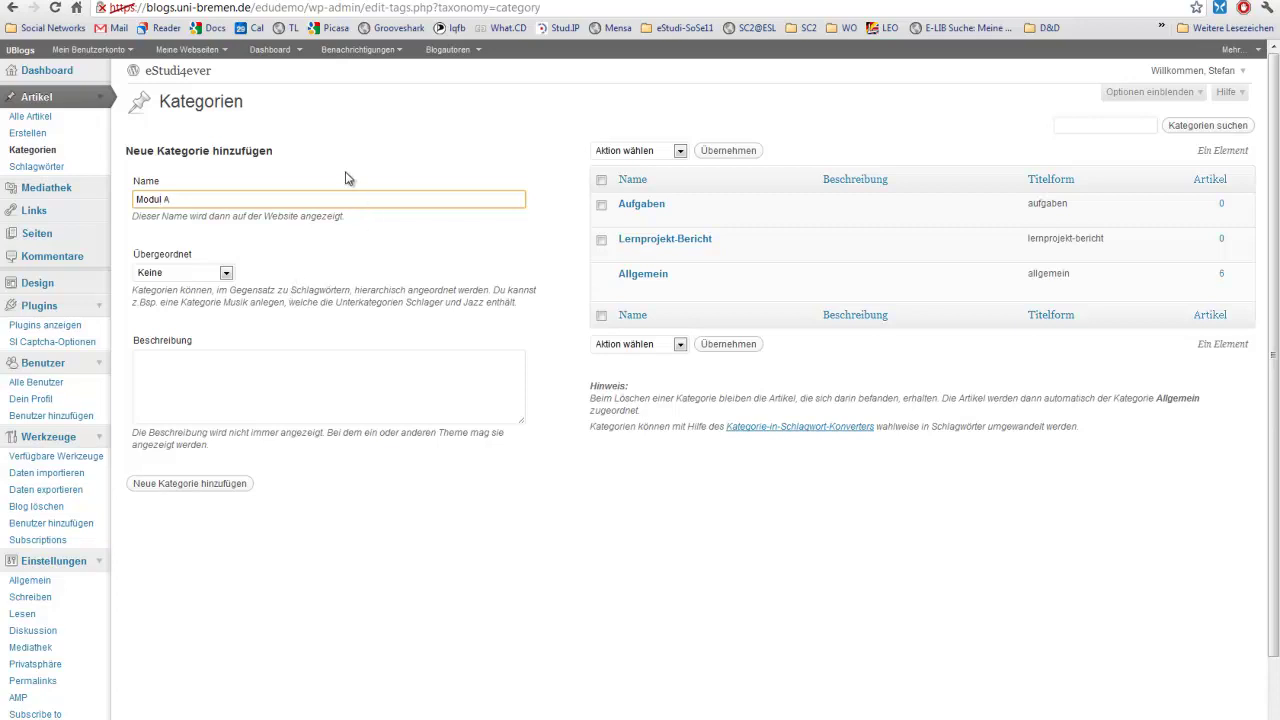
pyautogui.press('Tab')
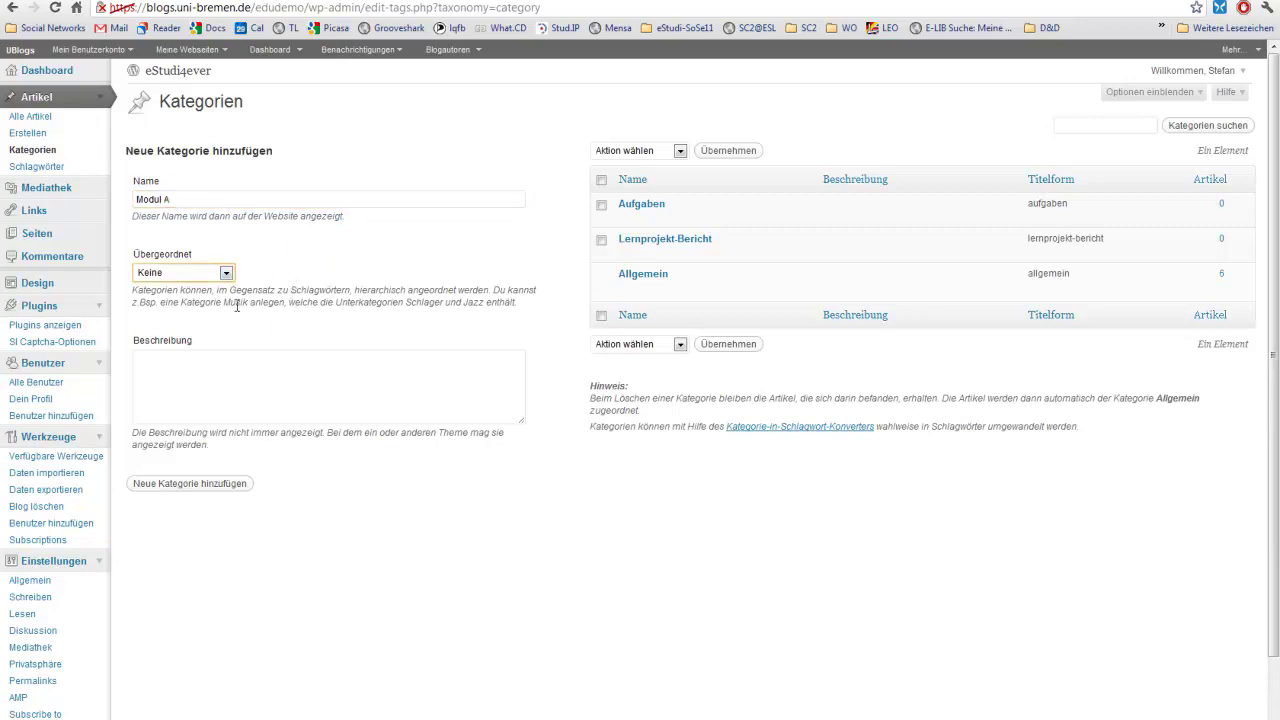
pyautogui.click(226, 274)
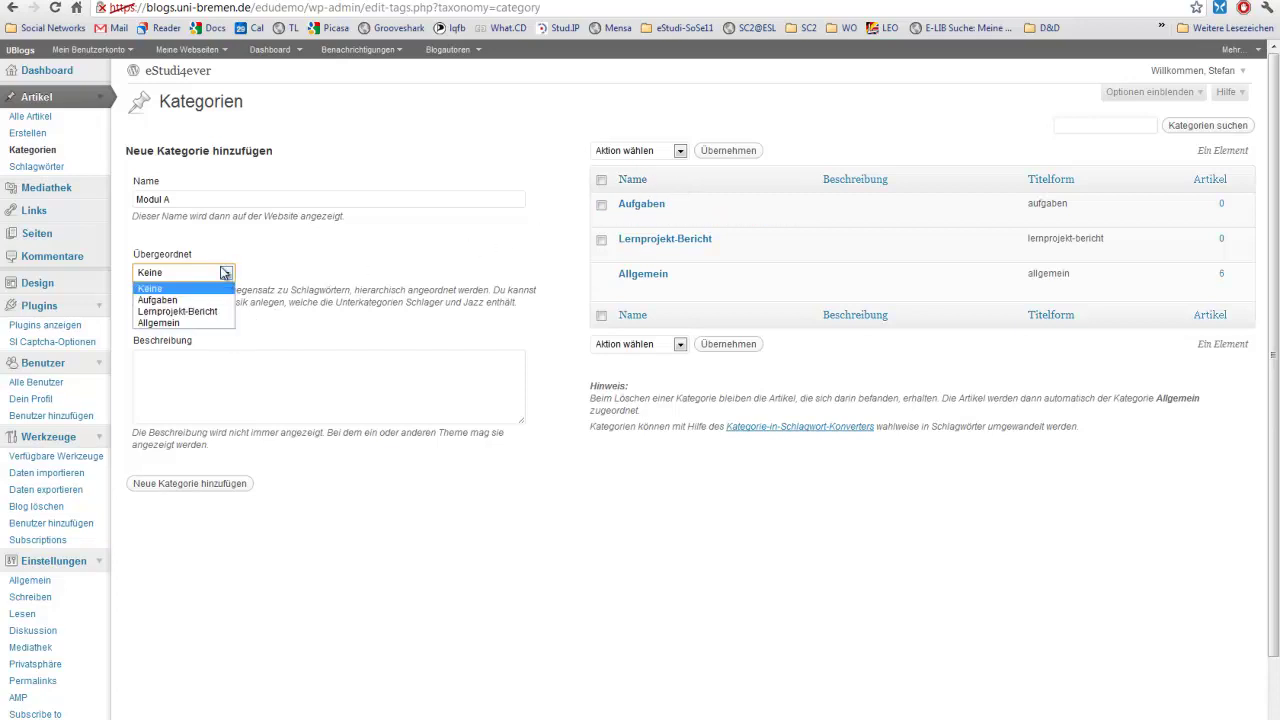
pyautogui.click(172, 300)
pyautogui.click(208, 485)
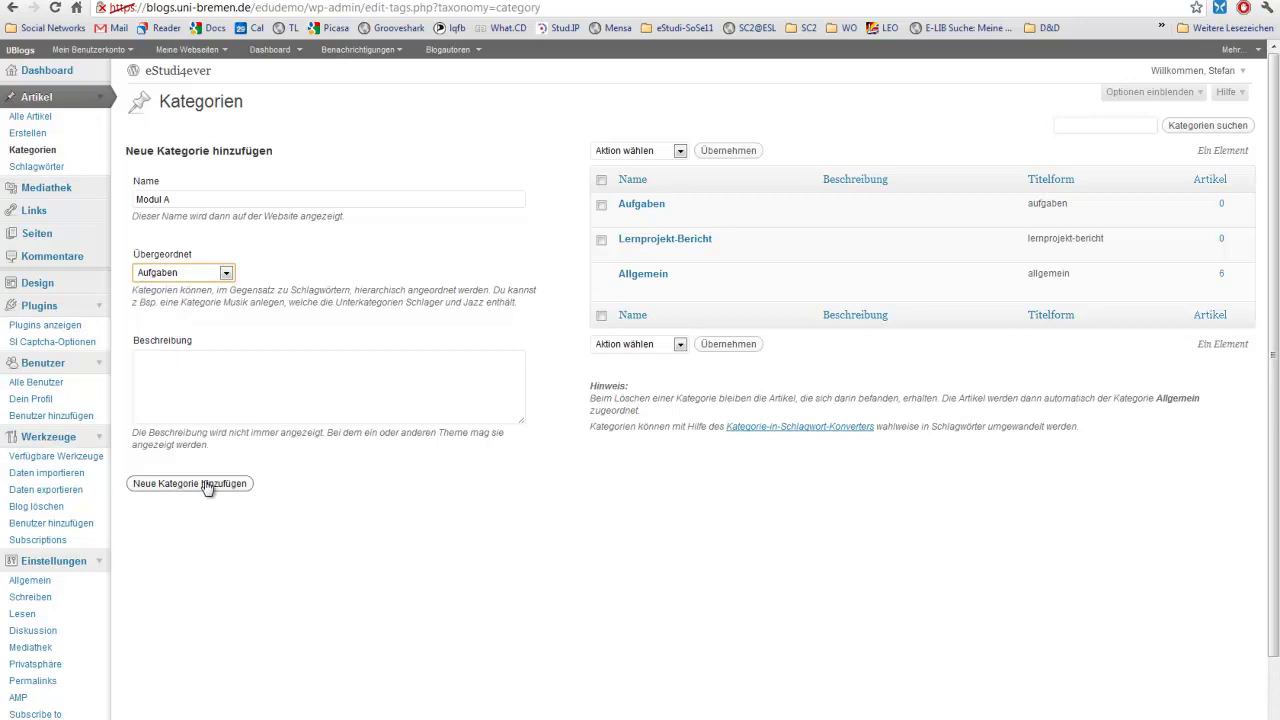
# - Add the categories Modul B, Modul C and Modul D as further subcategories of Aufgaben
pyautogui.click(192, 200)
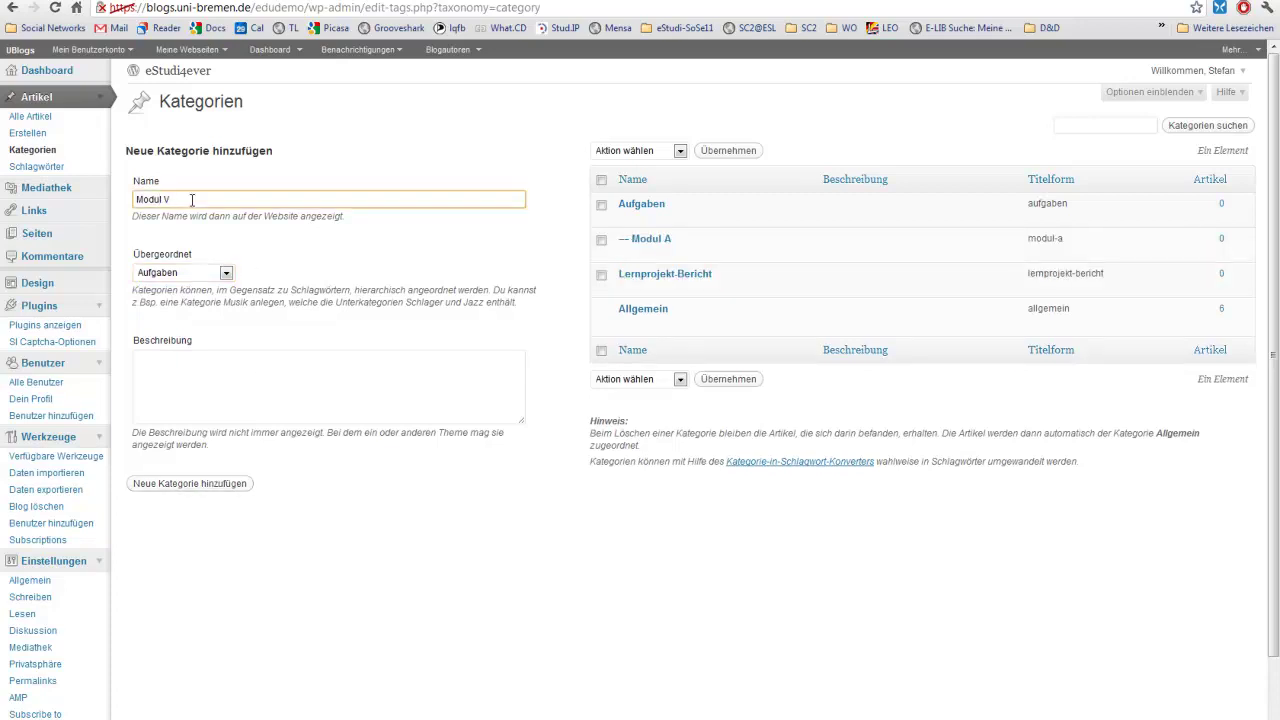
pyautogui.click(205, 486)
pyautogui.click(202, 198)
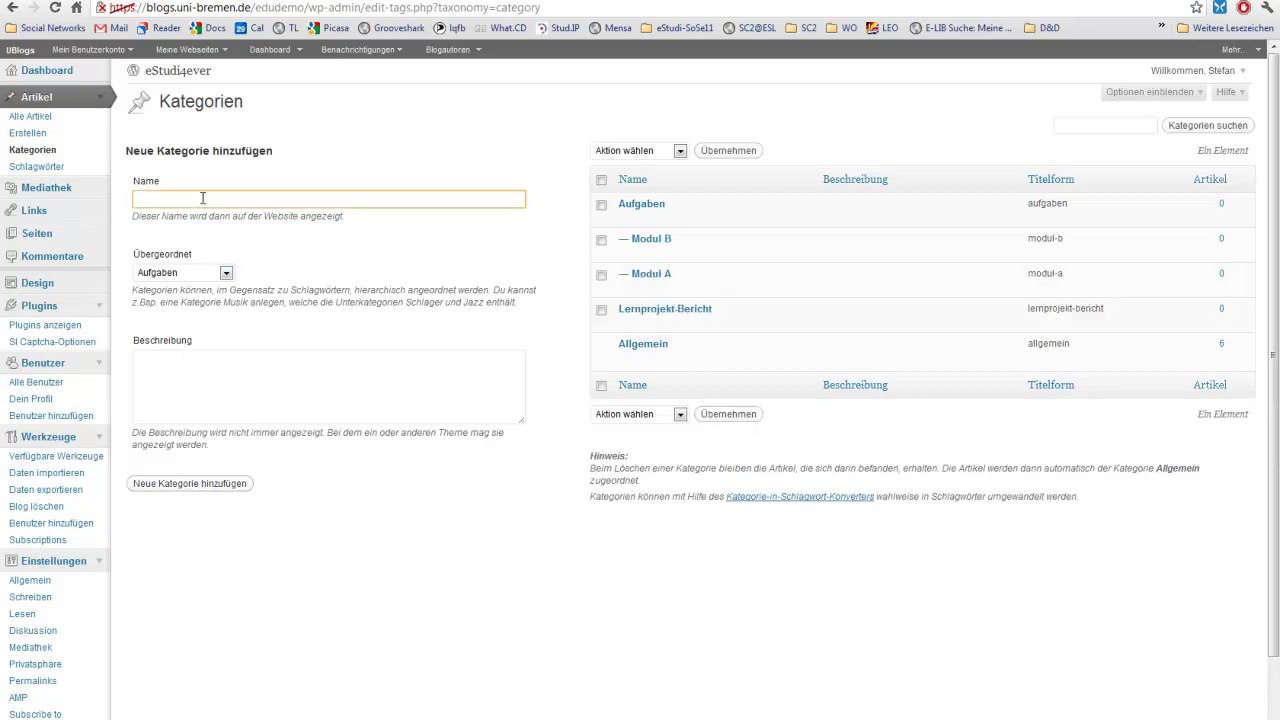
pyautogui.click(198, 486)
pyautogui.click(218, 200)
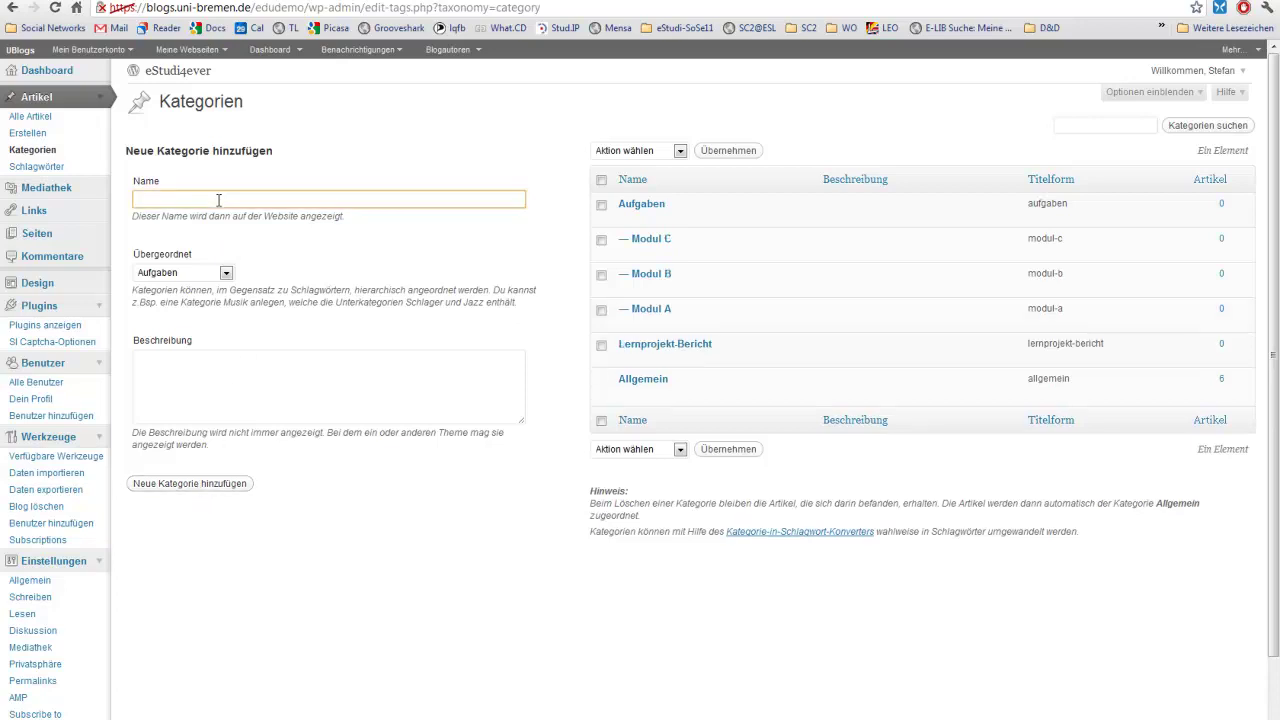
pyautogui.write('Modul D')
pyautogui.click(207, 487)
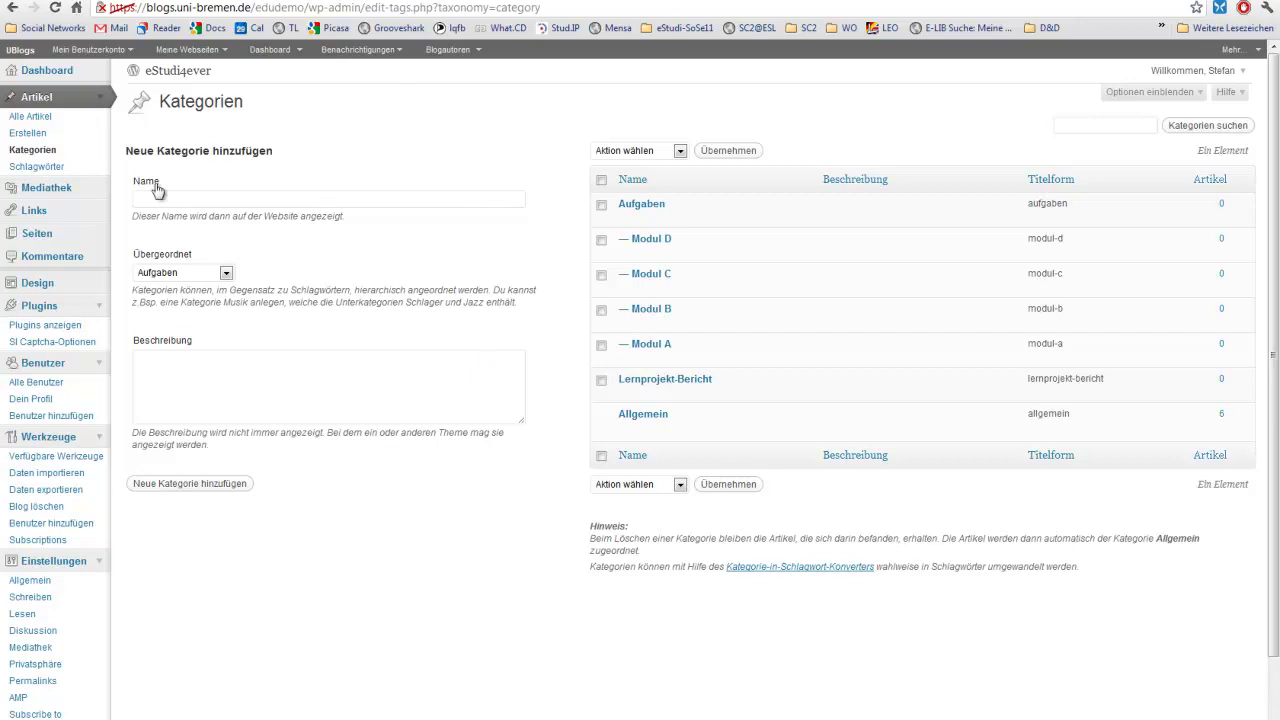
# - Use QuickEdit to move the article "Dünger für Zimmerpflanzen?" from the category Allgemein to Lernprojekt-Bericht
pyautogui.click(30, 117)
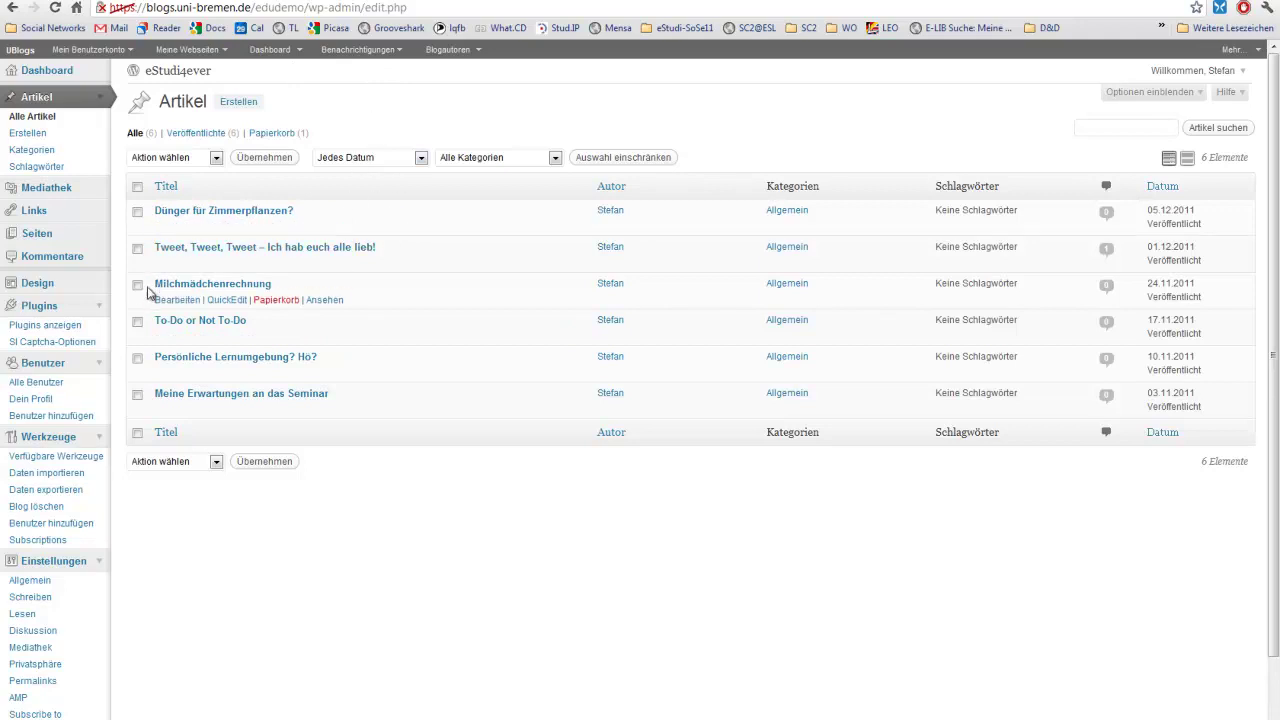
pyautogui.click(225, 227)
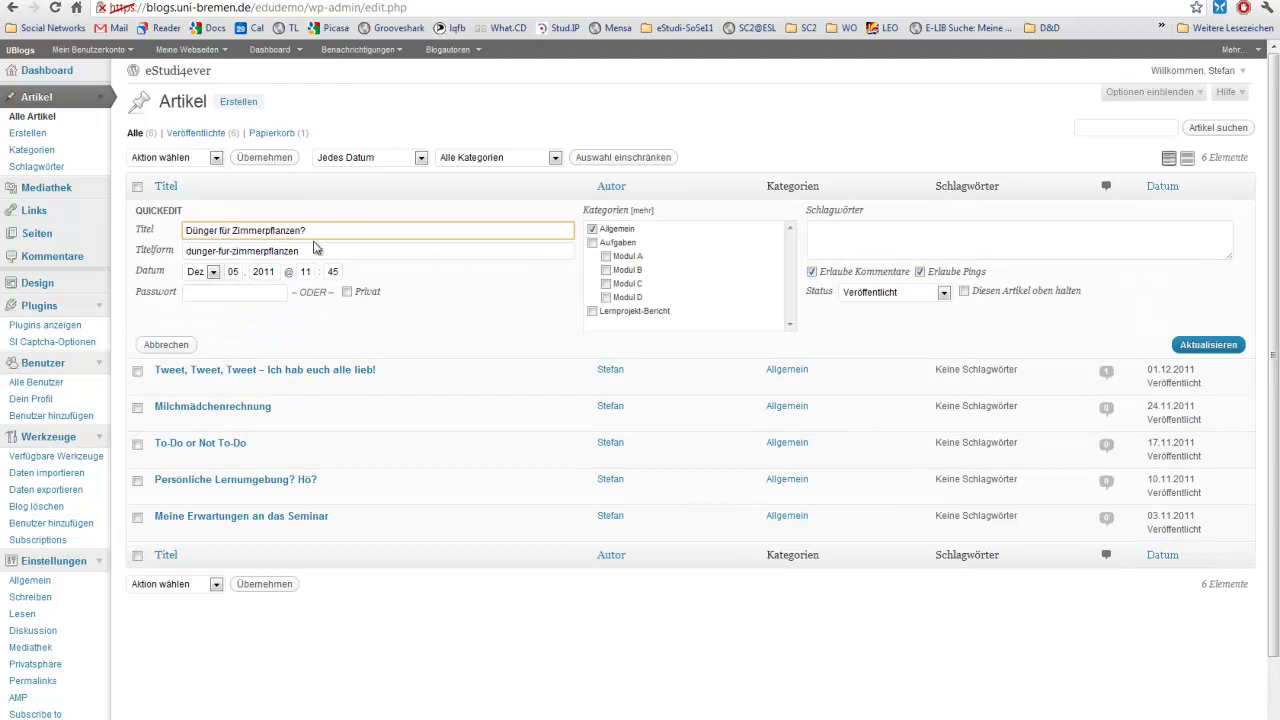
pyautogui.click(592, 229)
pyautogui.click(592, 311)
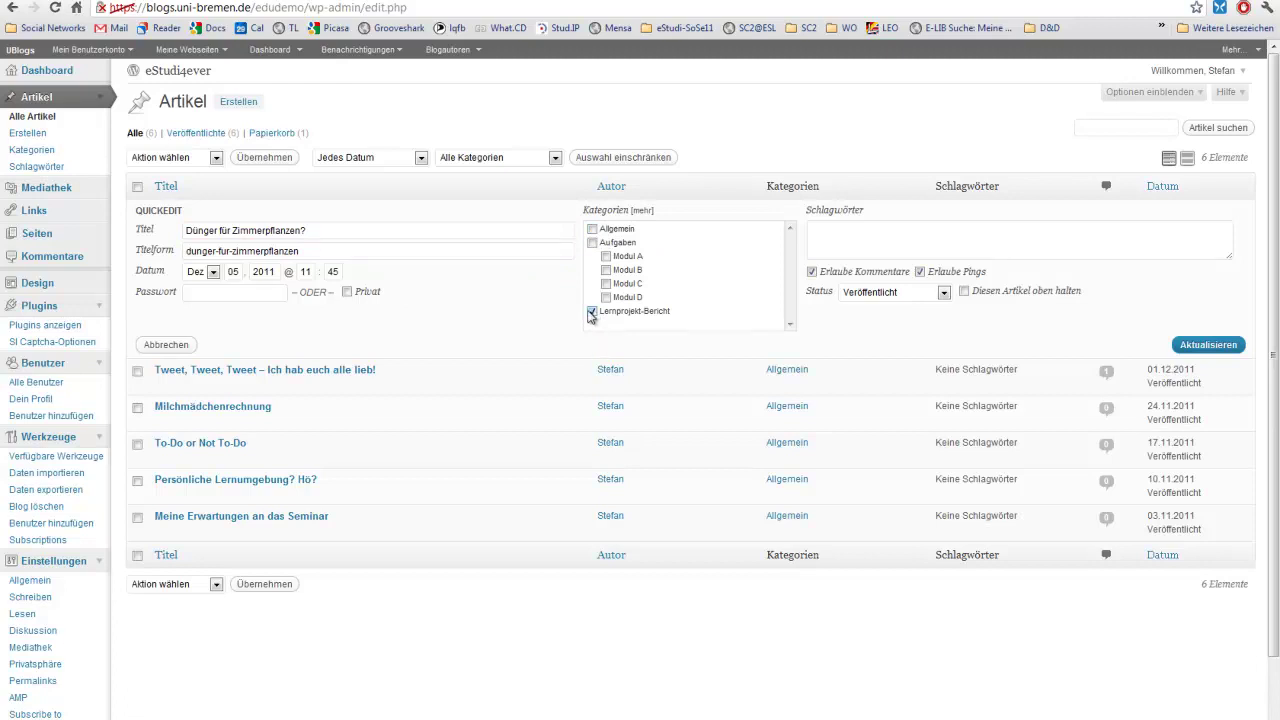
pyautogui.click(1228, 346)
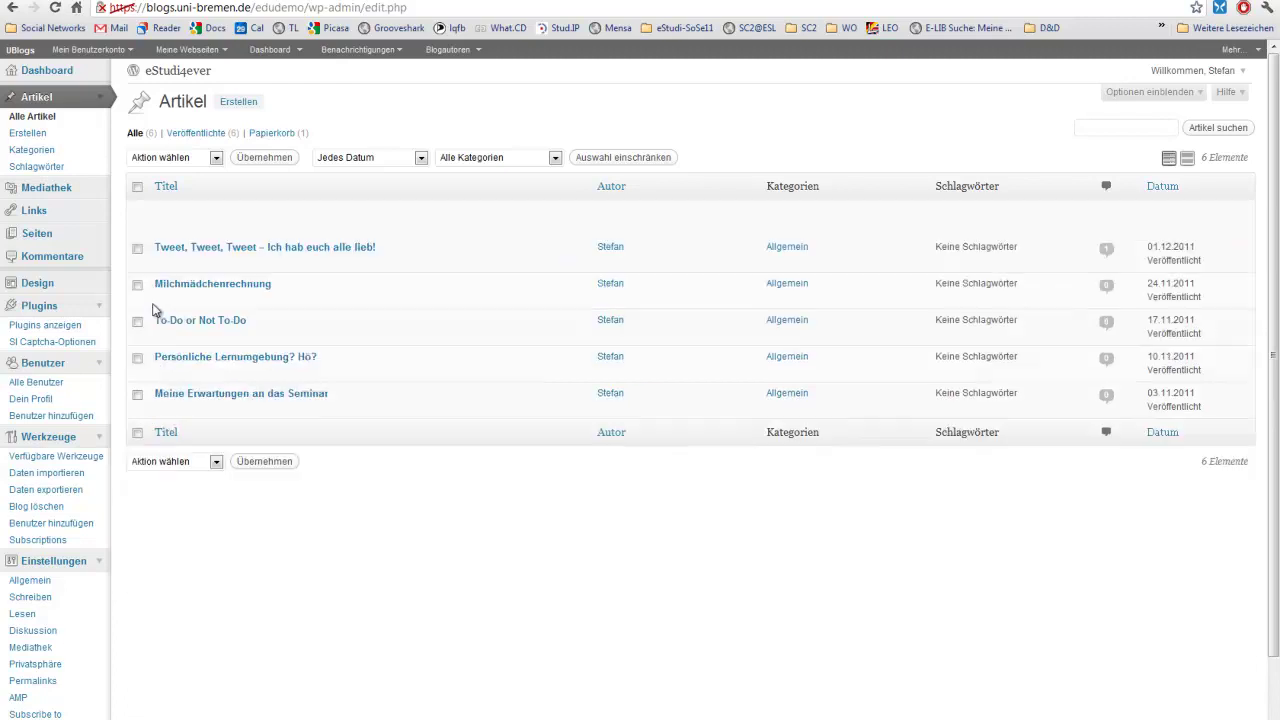
# - Use QuickEdit to add the category Modul C to the article "Tweet, Tweet, Tweet – Ich hab euch alle lieb!"
pyautogui.click(238, 265)
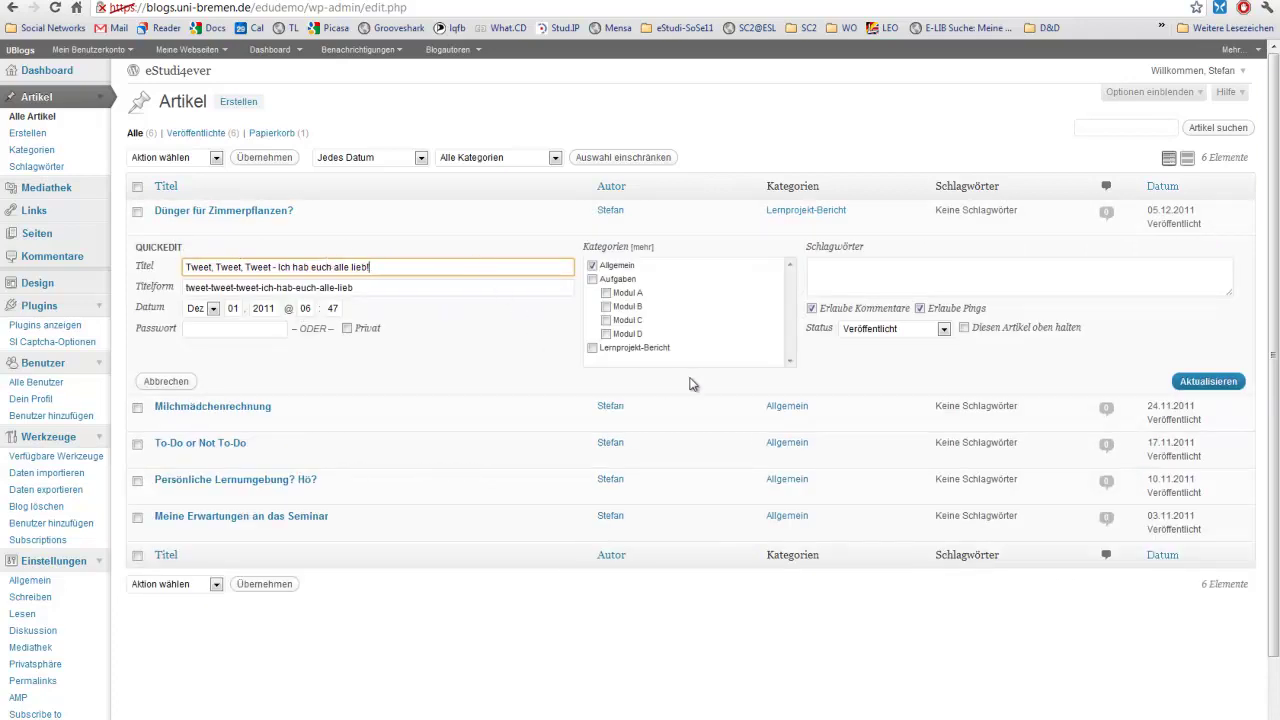
pyautogui.click(606, 321)
pyautogui.click(1206, 381)
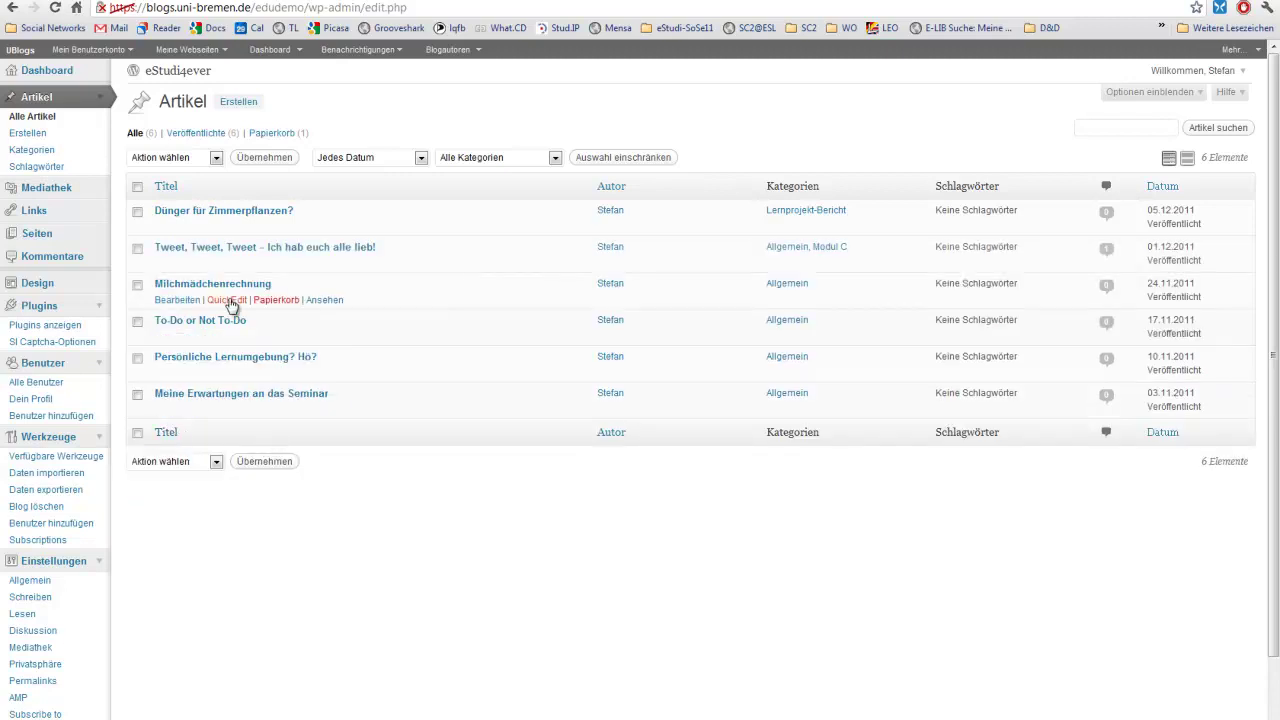
# - Use QuickEdit to replace the category Allgemein of the article "Milchmädchenrechnung" with Aufgaben and Modul B
pyautogui.click(229, 298)
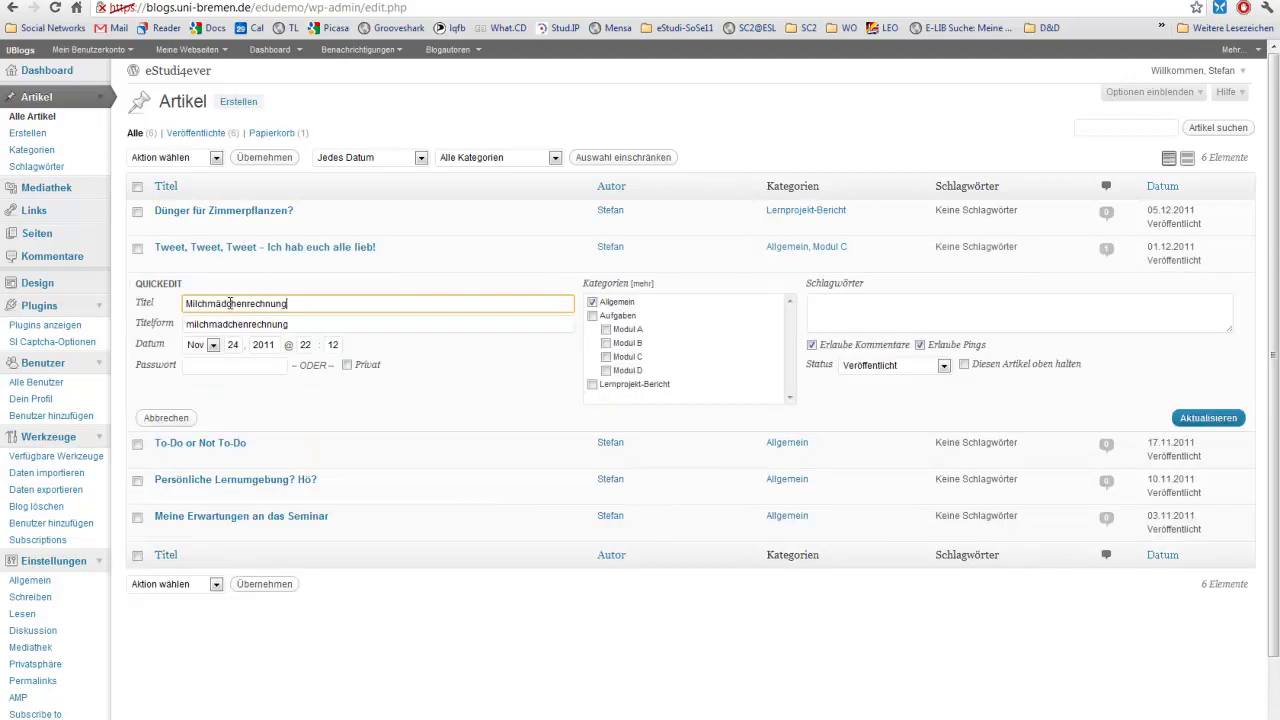
pyautogui.click(606, 343)
pyautogui.click(592, 302)
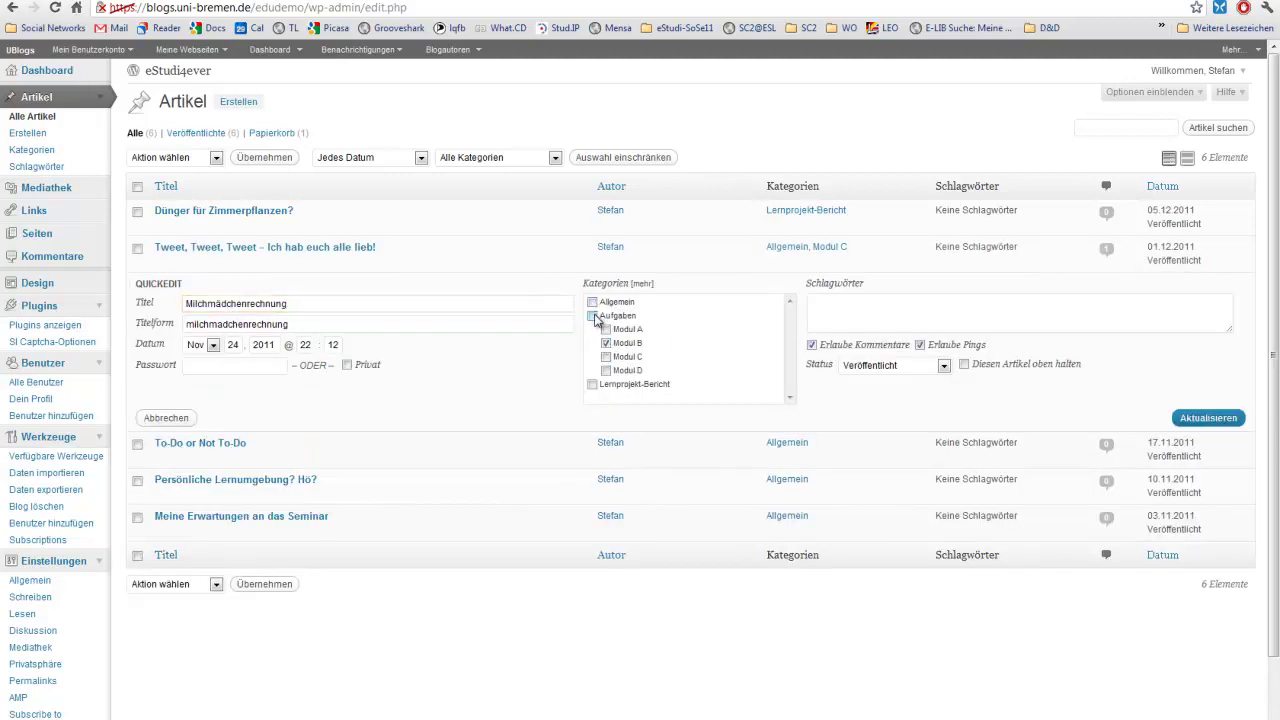
pyautogui.click(1208, 418)
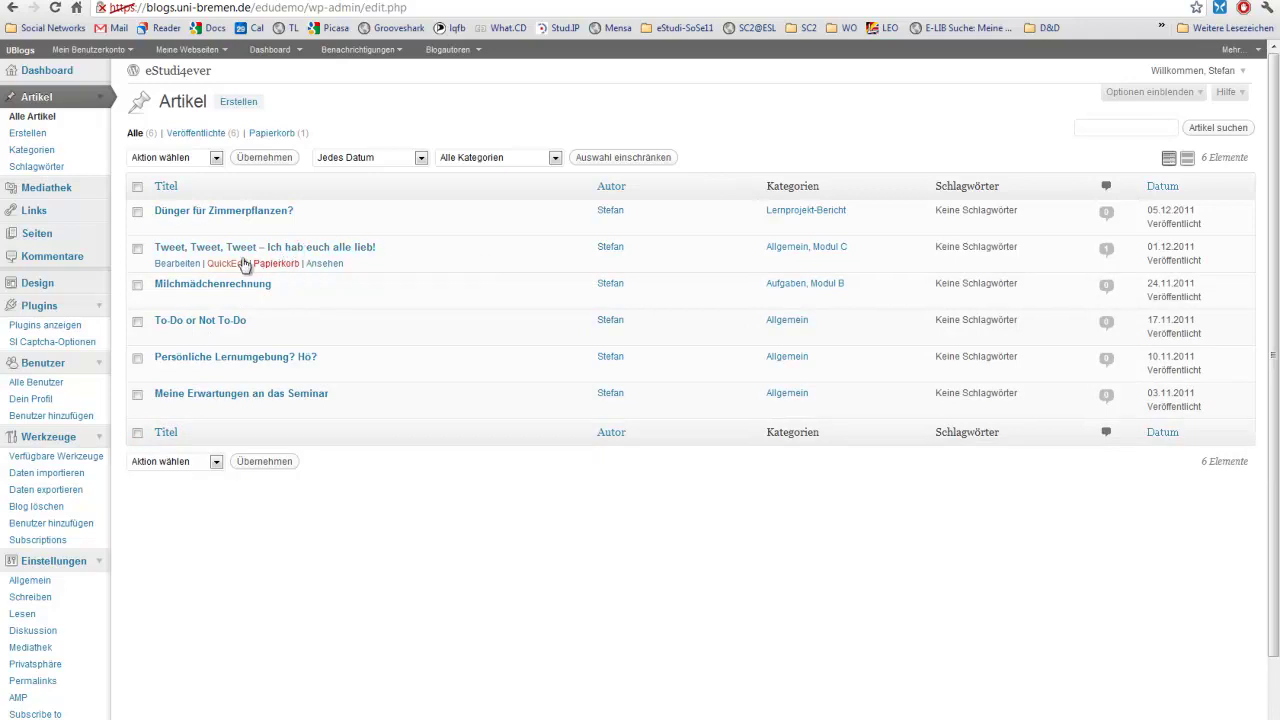
# - Assign the article "Tweet, Tweet, Tweet – Ich hab euch alle lieb!" to Aufgaben and Modul C and remove it from Allgemein
pyautogui.click(177, 264)
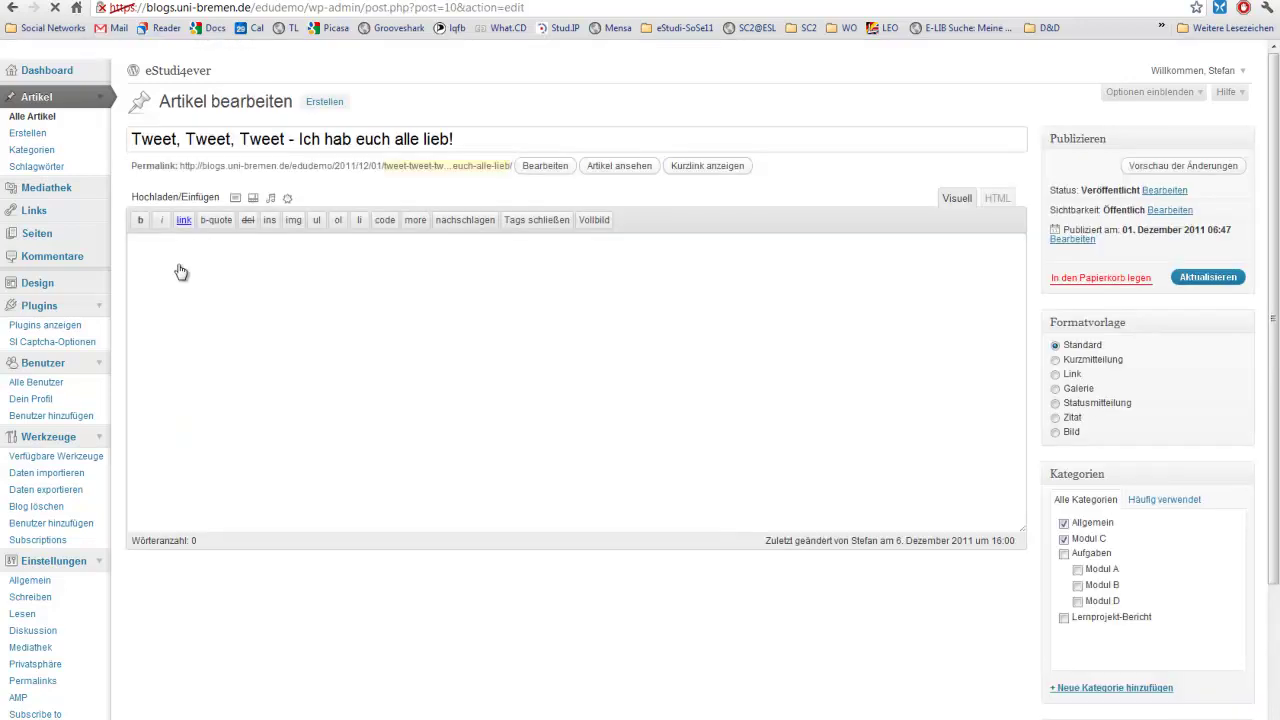
pyautogui.hotkey('alt', 'Left')
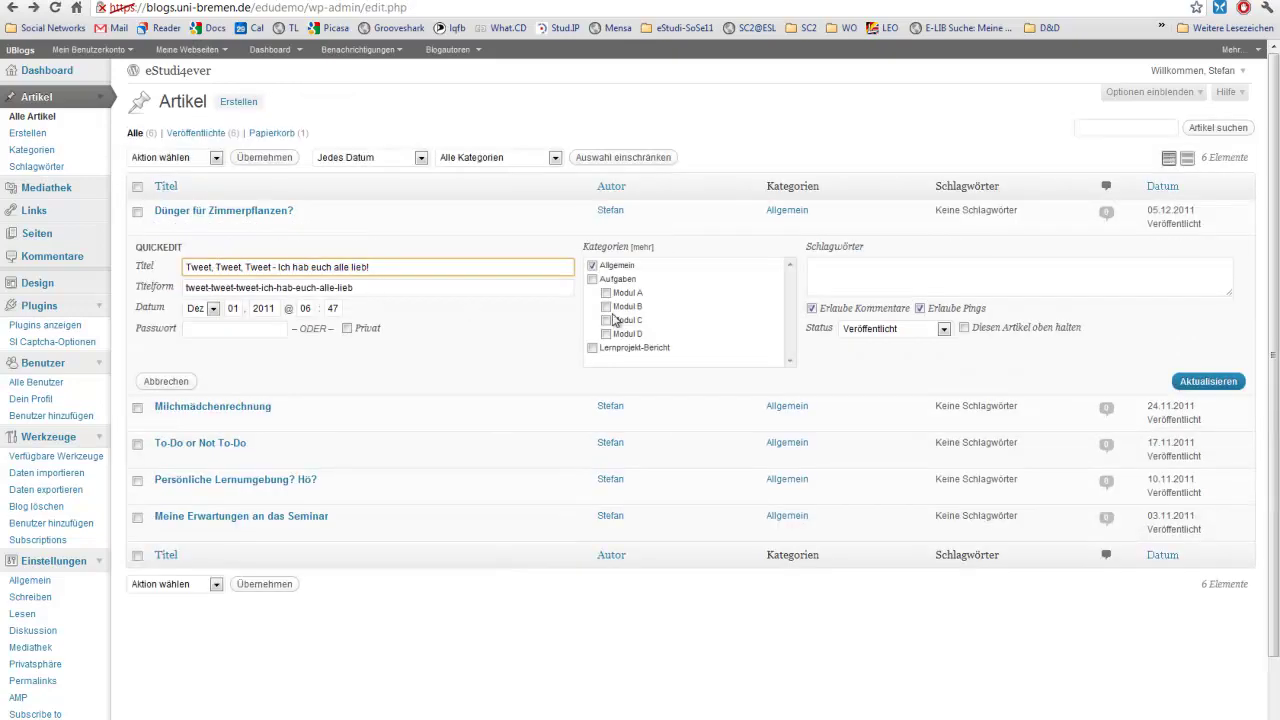
pyautogui.click(592, 267)
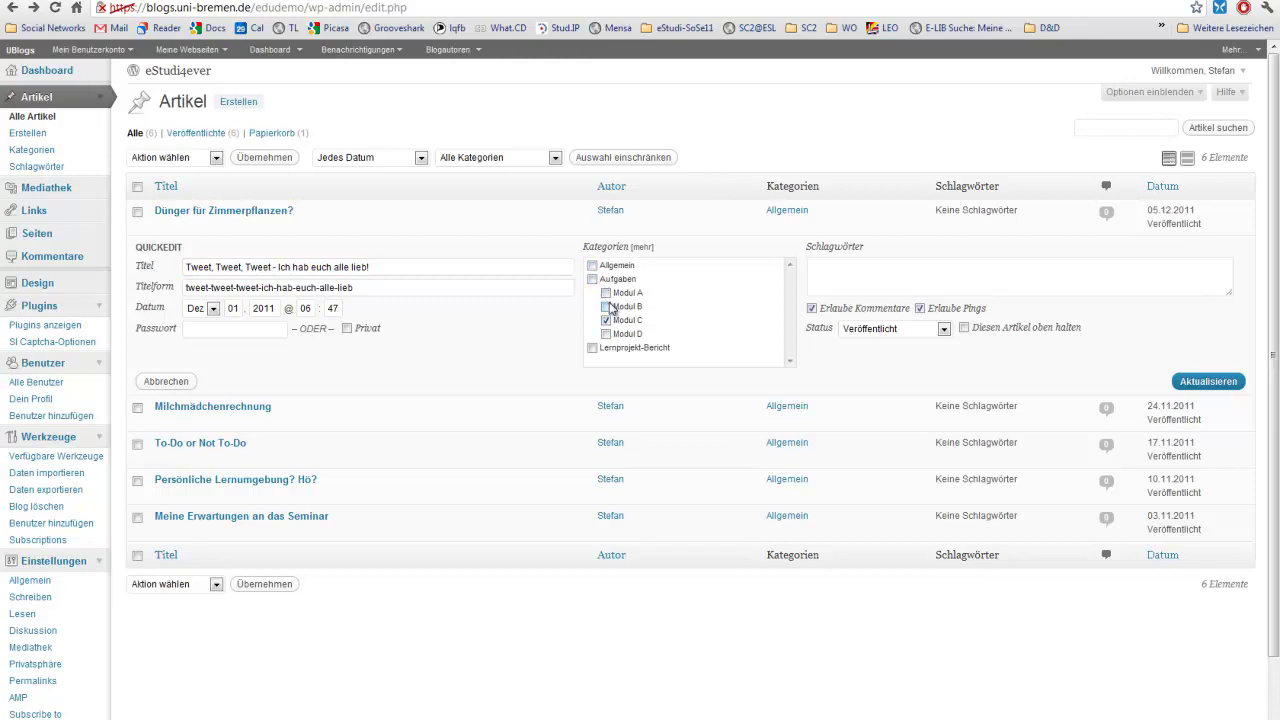
pyautogui.click(1188, 381)
# - Assign the article "Milchmädchenrechnung" to Aufgaben and Modul B instead of Allgemein and save the change
pyautogui.moveTo(431, 289)
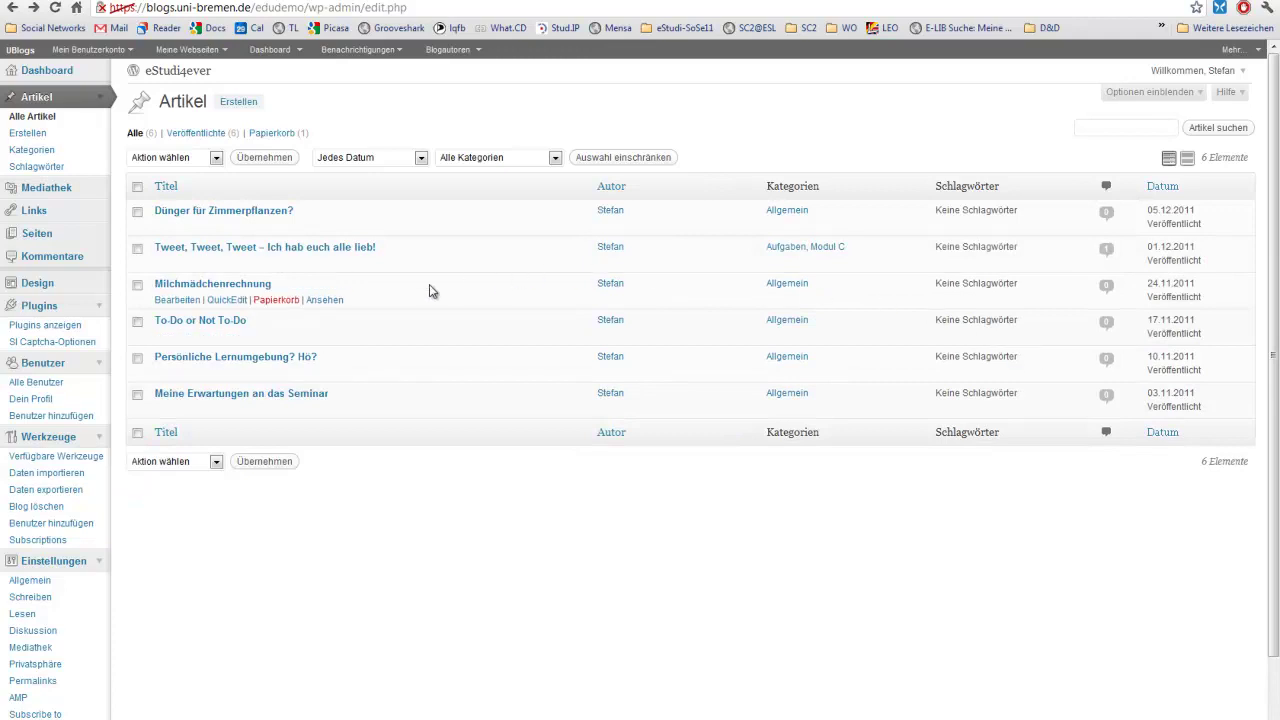
pyautogui.click(226, 300)
pyautogui.click(590, 303)
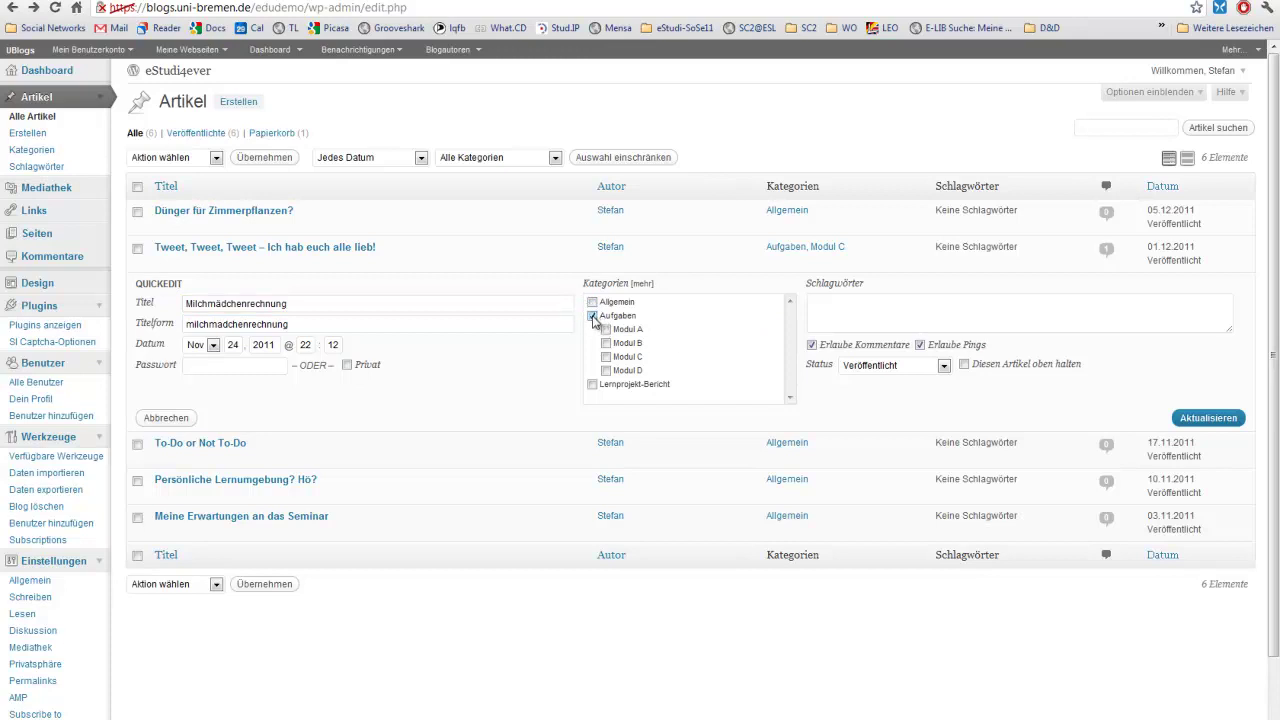
pyautogui.click(606, 343)
pyautogui.click(1208, 418)
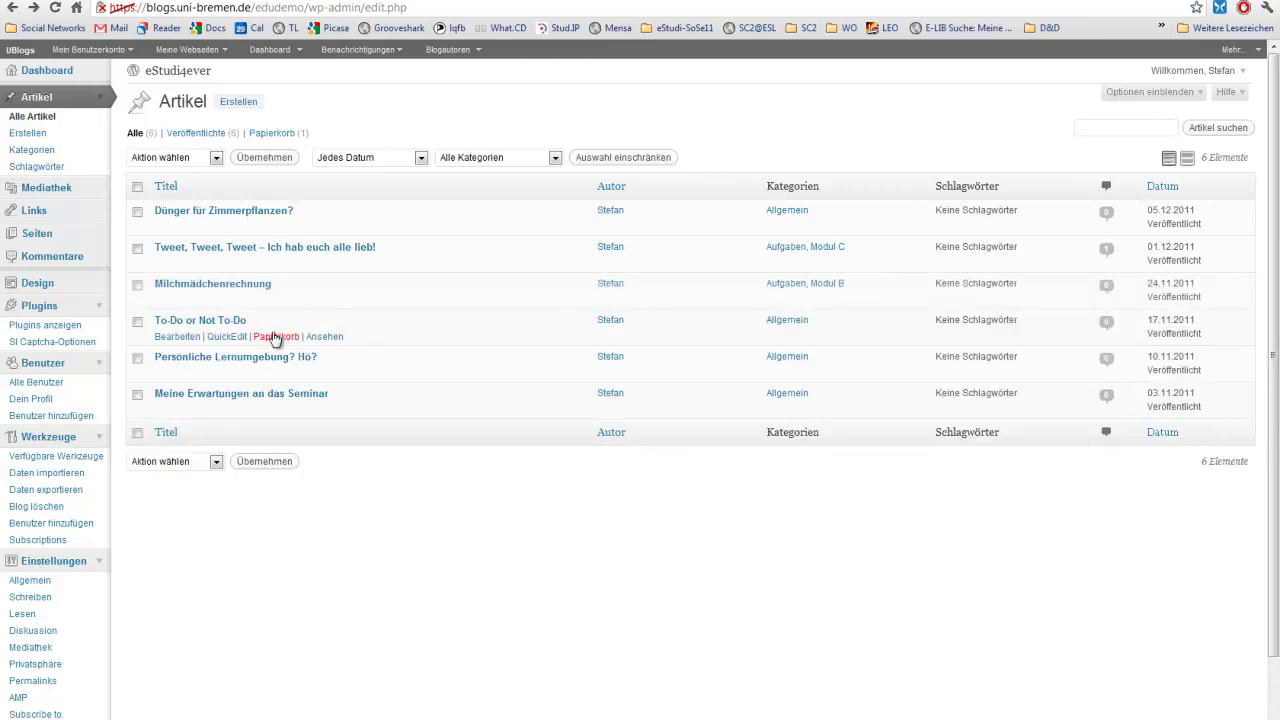
# - Change the categories of the article "To-Do or Not To-Do" from Allgemein to Aufgaben and Modul B
pyautogui.click(240, 337)
pyautogui.click(592, 352)
pyautogui.click(592, 338)
pyautogui.click(606, 379)
pyautogui.click(1205, 455)
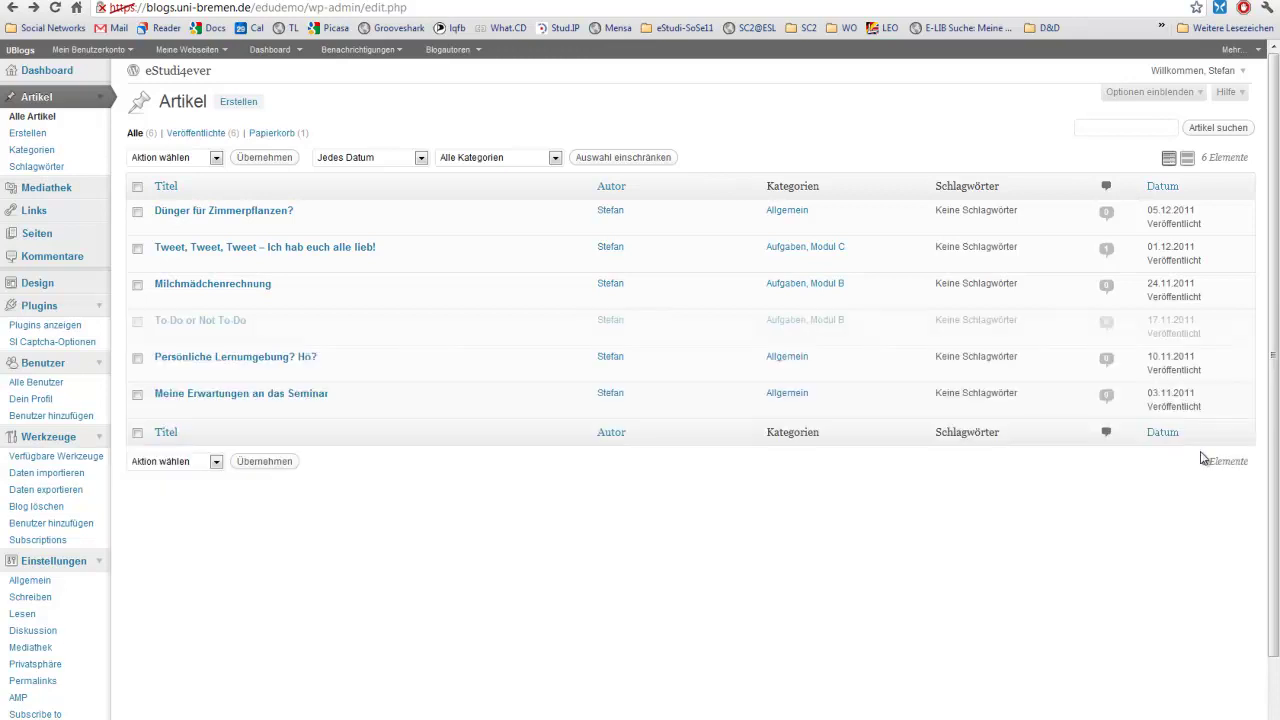
# - Assign the article "Persönliche Lernumgebung? Hö?" to Aufgaben and Modul A instead of Allgemein and save the change
pyautogui.click(224, 375)
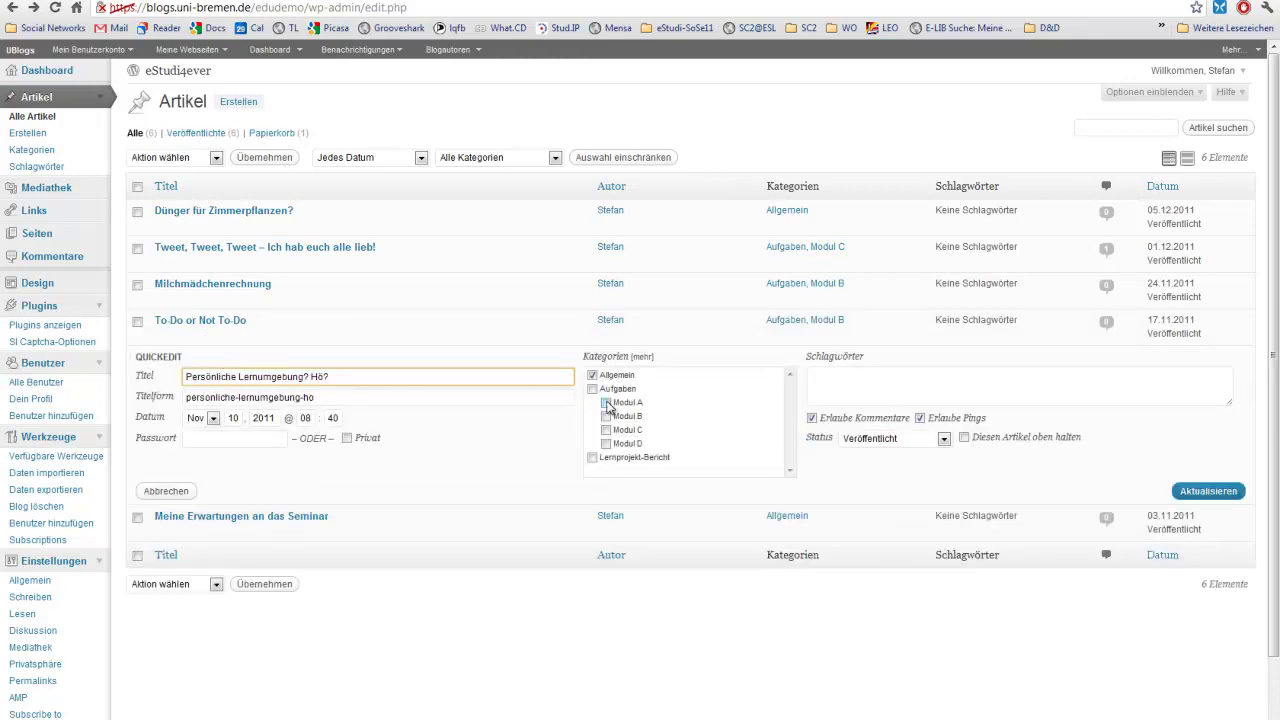
pyautogui.click(592, 375)
pyautogui.click(592, 389)
pyautogui.click(606, 416)
pyautogui.click(606, 416)
pyautogui.click(606, 402)
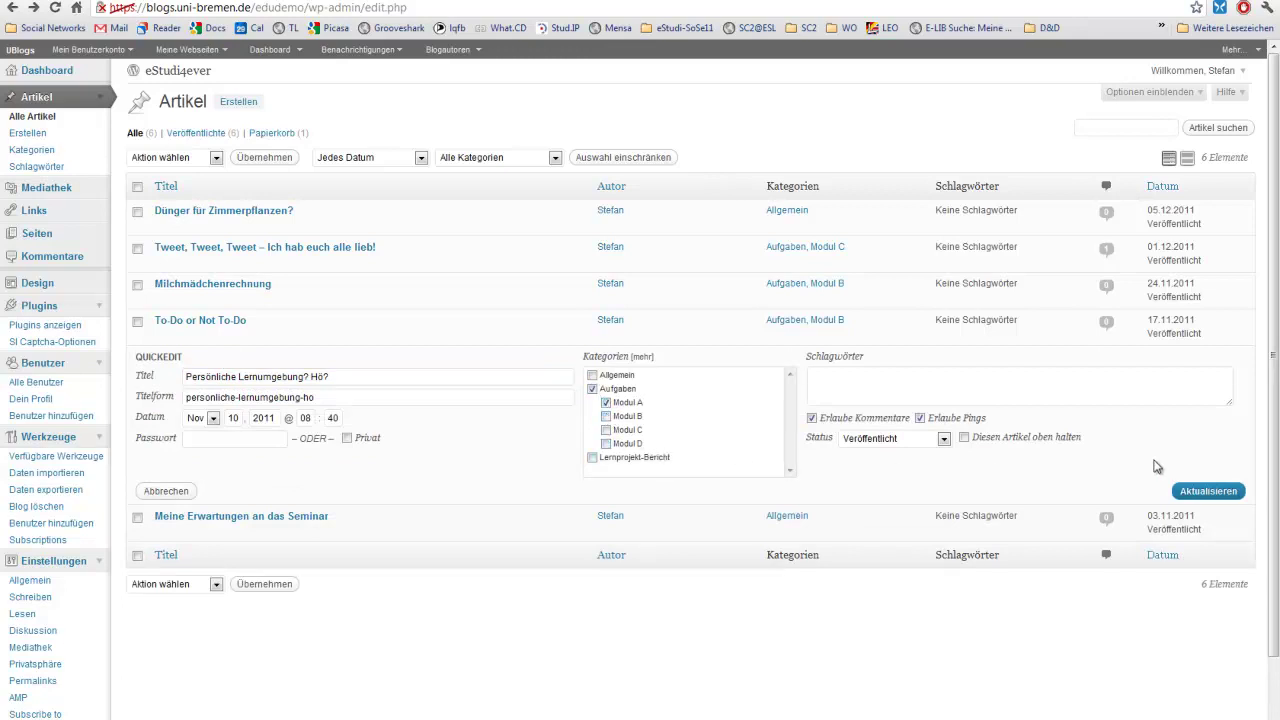
pyautogui.click(1208, 491)
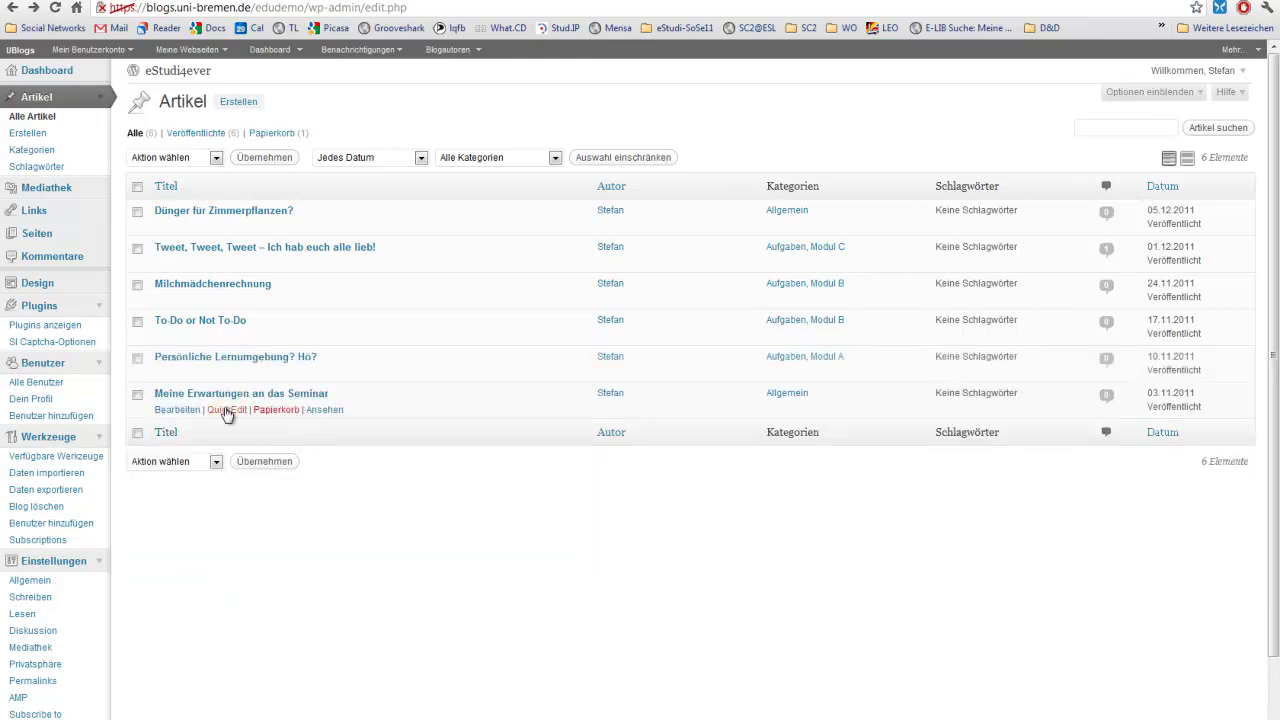
# - Change the categories of the article "Meine Erwartungen an das Seminar" from Allgemein to Aufgaben and Modul A
pyautogui.click(227, 410)
pyautogui.click(592, 411)
pyautogui.click(592, 425)
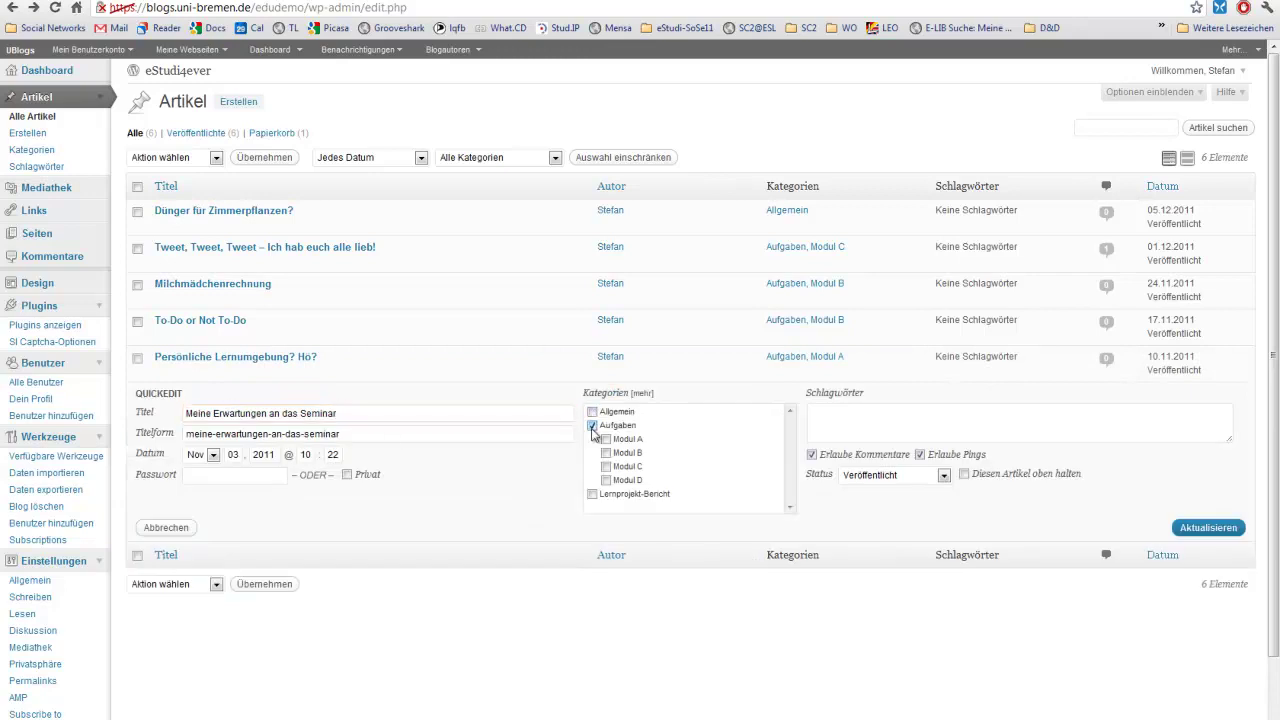
pyautogui.click(606, 441)
pyautogui.click(1212, 528)
# - Use QuickEdit to replace the category Allgemein of the article "Dünger für Zimmerpflanzen?" with Lernprojekt-Bericht
pyautogui.moveTo(353, 227)
pyautogui.click(227, 227)
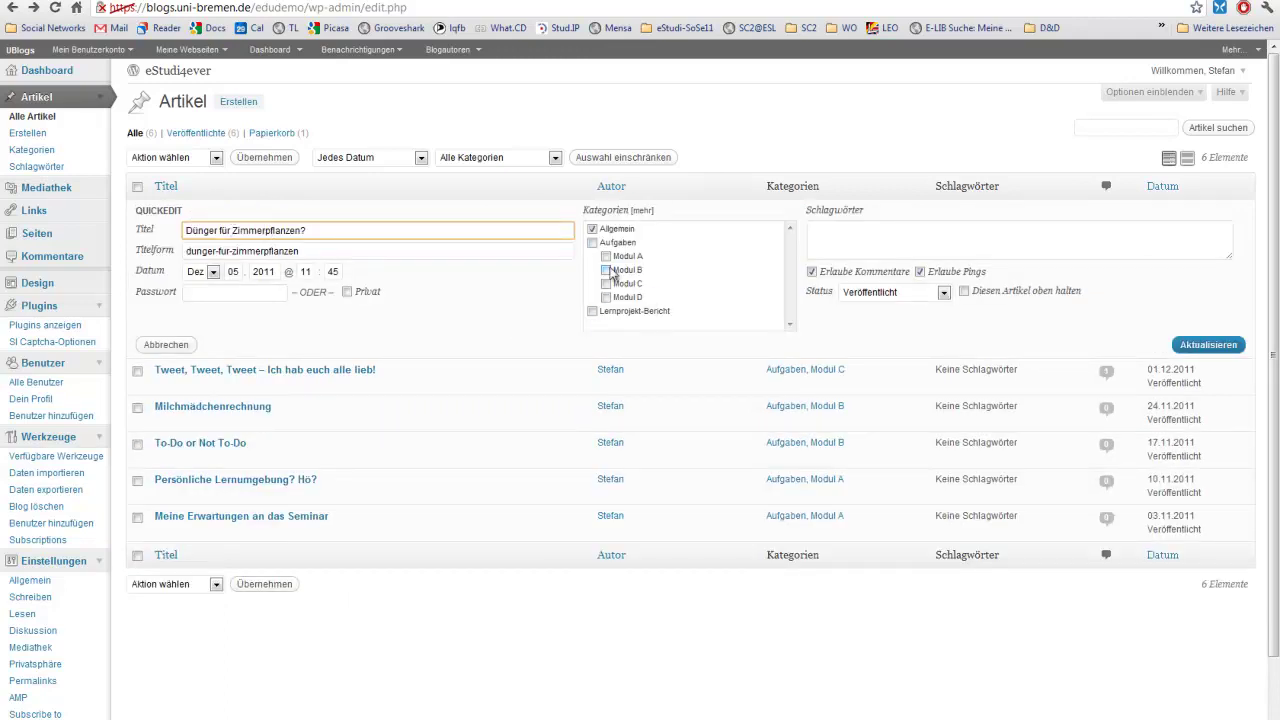
pyautogui.click(592, 229)
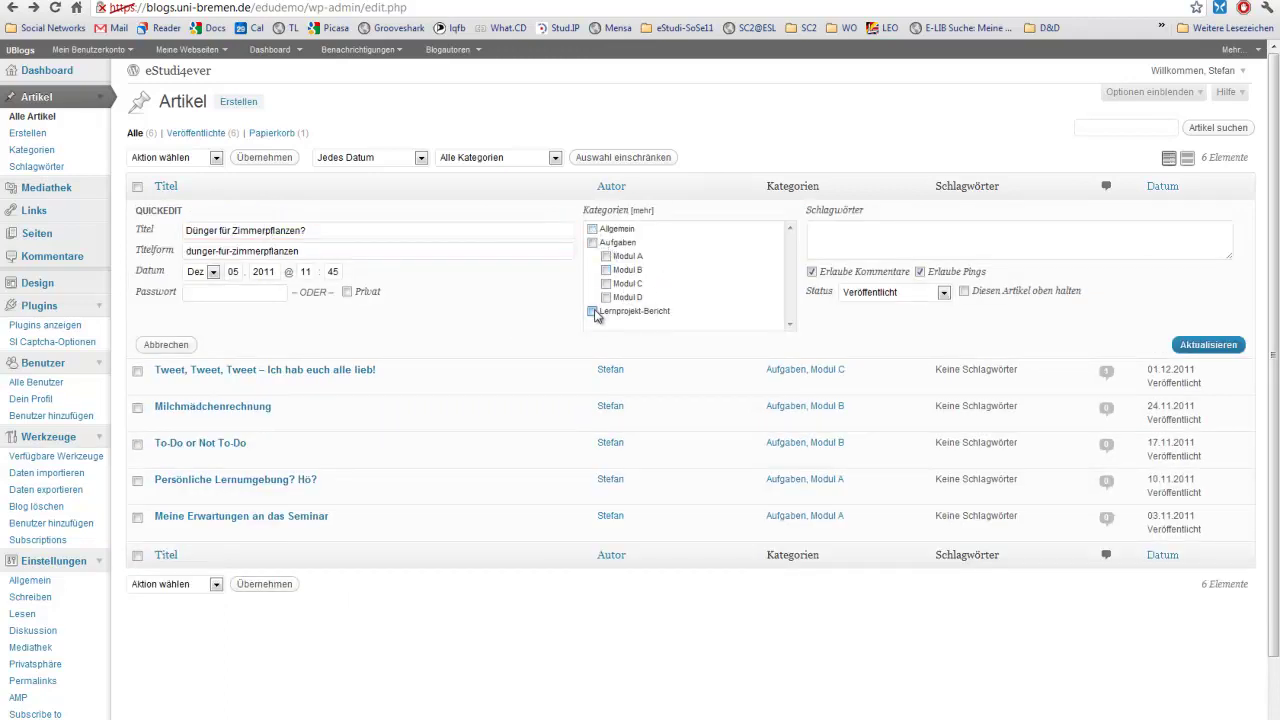
pyautogui.click(1222, 349)
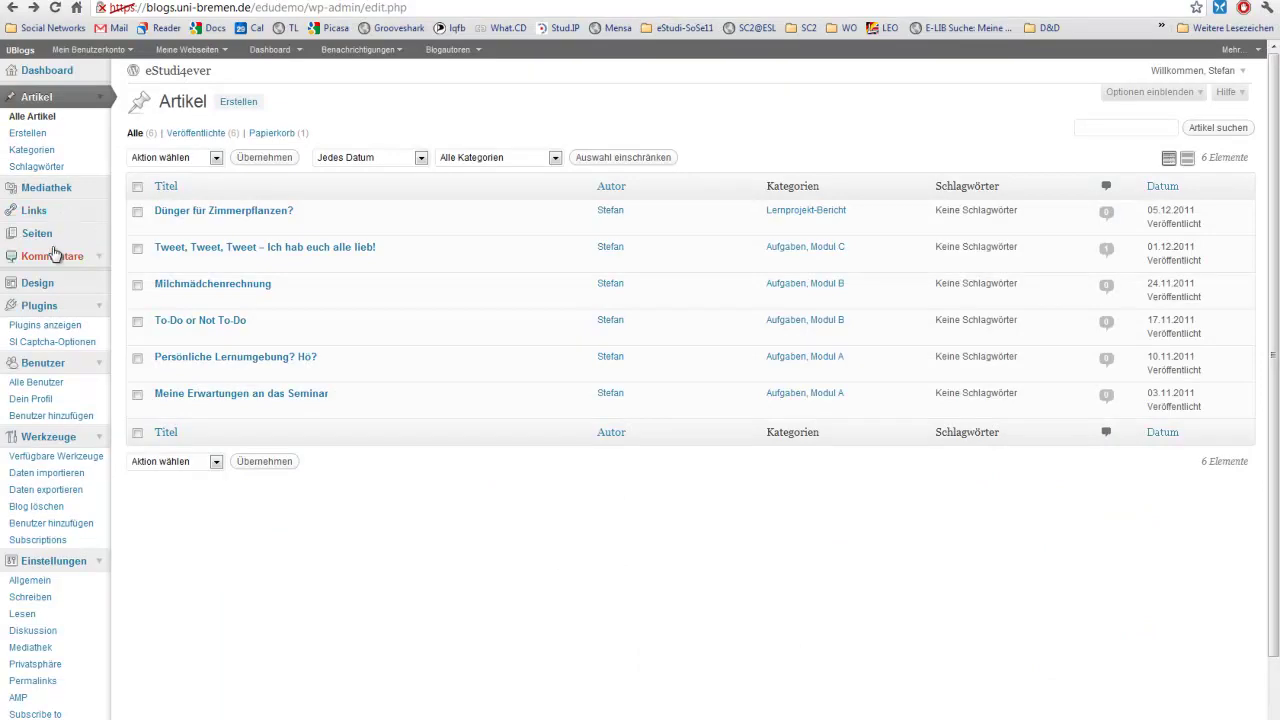
# - Create a custom navigation menu named Hauptmenü in the blog's design settings
pyautogui.click(53, 288)
pyautogui.click(25, 337)
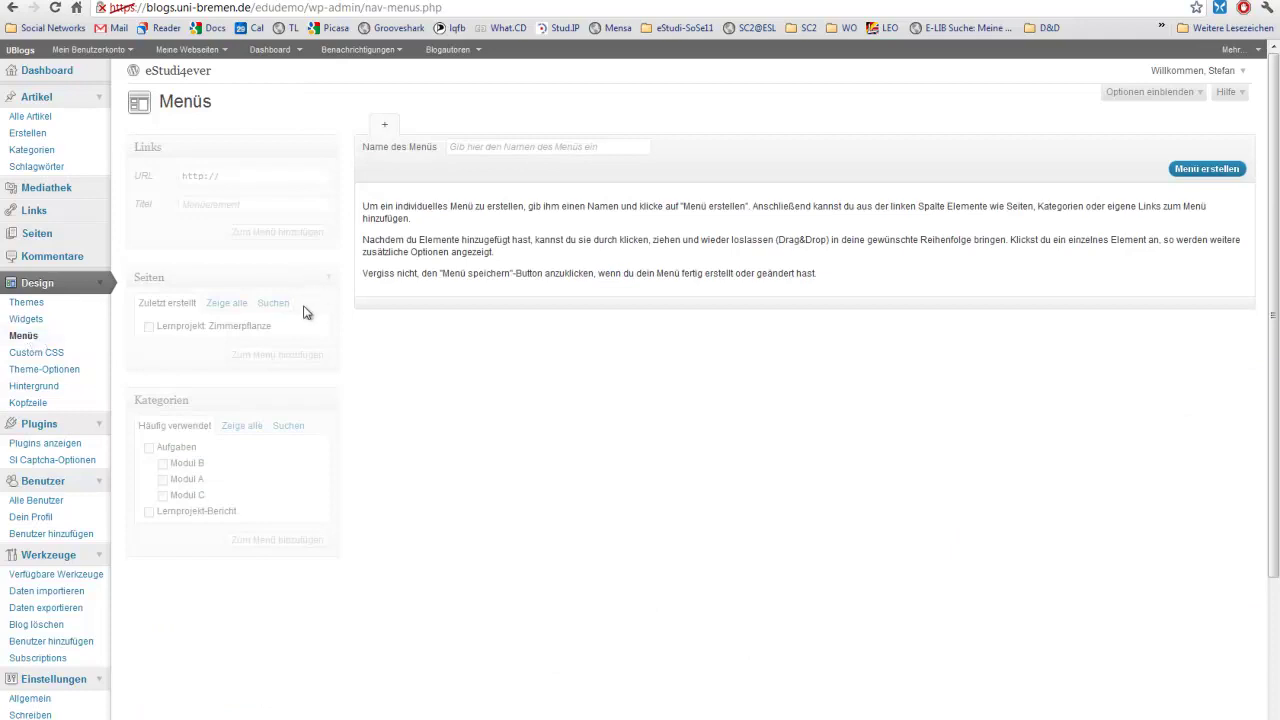
pyautogui.click(597, 146)
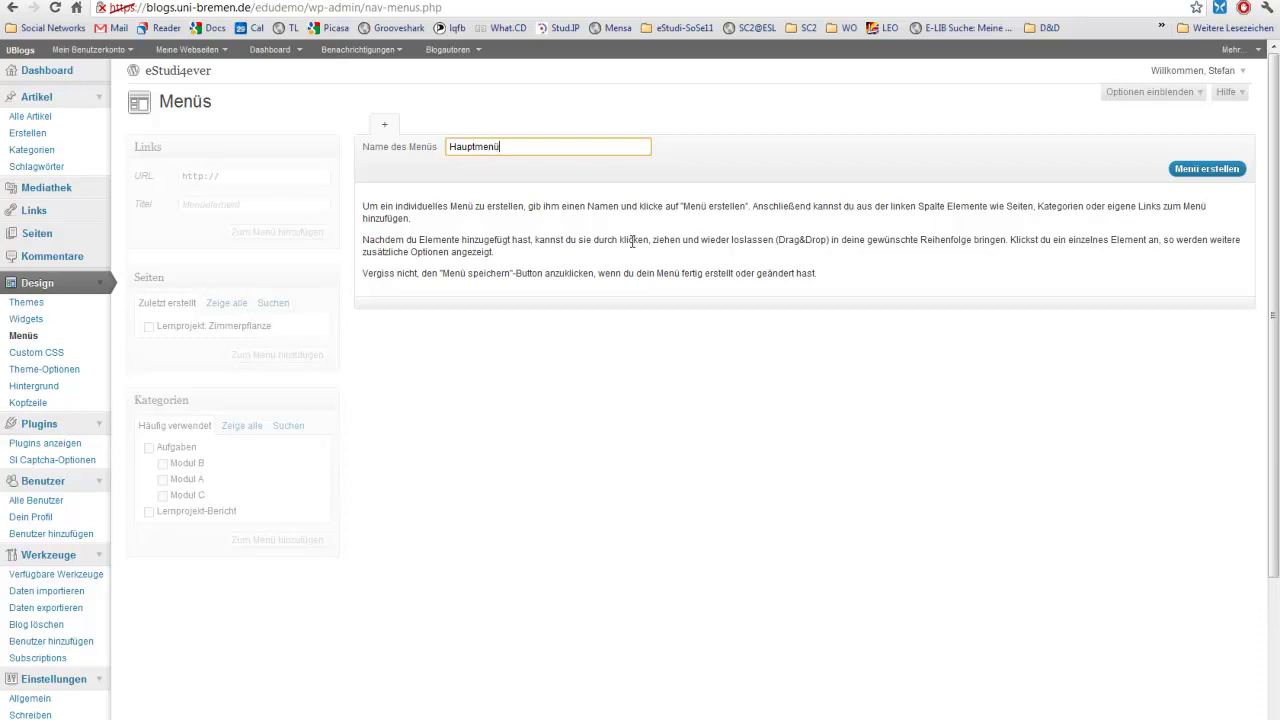
pyautogui.click(1212, 169)
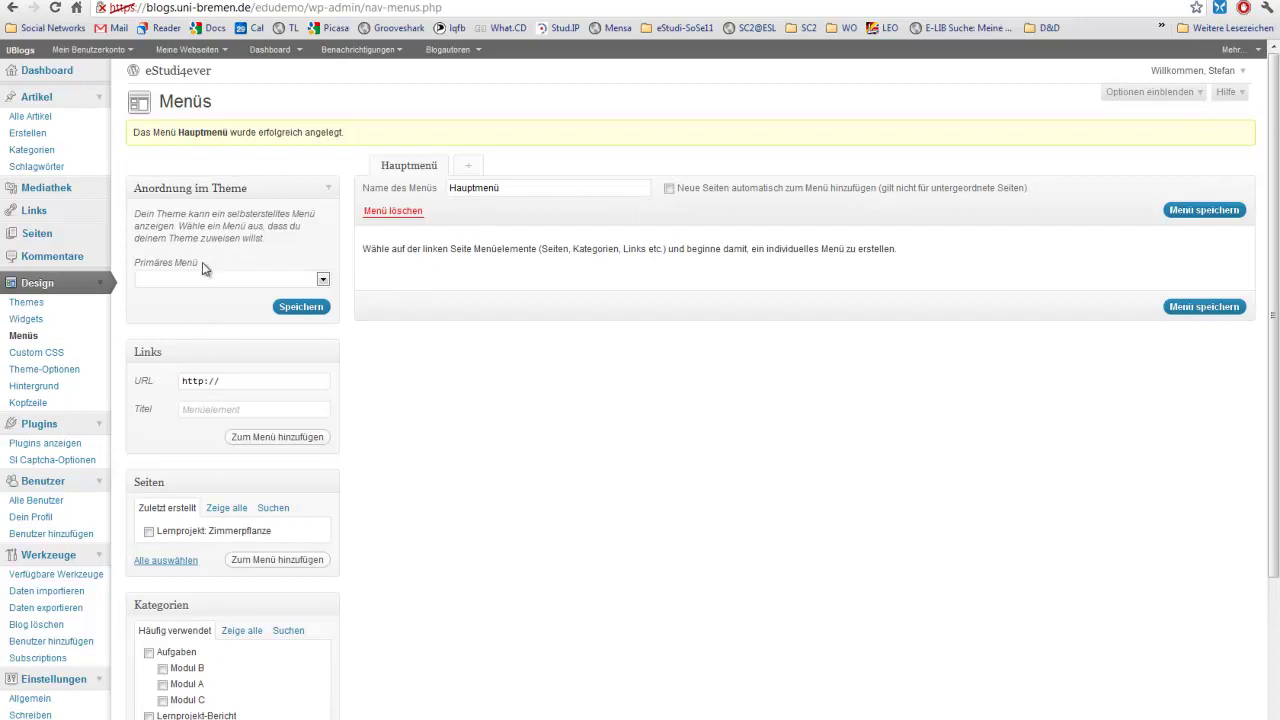
# - Move the Kategorien box above the Seiten box on the menu editing page
pyautogui.scroll(-1, 353, 379)
pyautogui.scroll(1, 345, 379)
pyautogui.scroll(-1, 352, 420)
pyautogui.scroll(1, 398, 428)
pyautogui.scroll(-1, 384, 431)
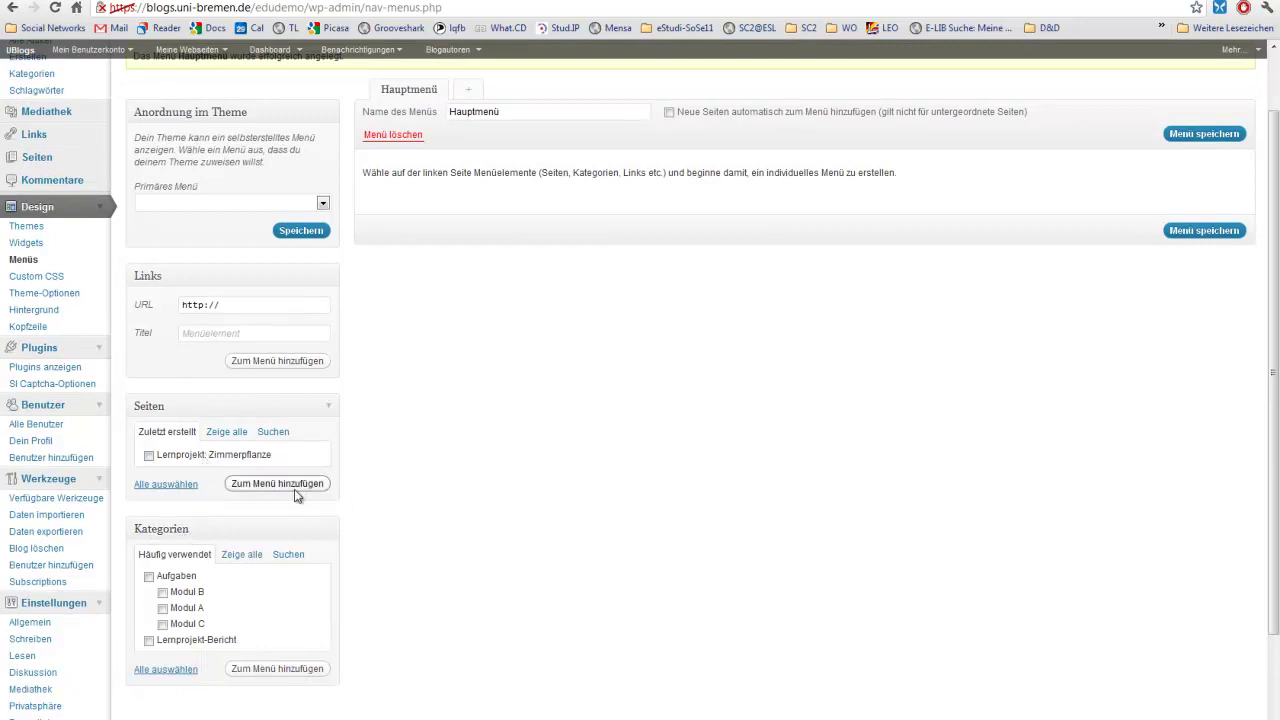
pyautogui.moveTo(163, 529); pyautogui.dragTo(449, 186)
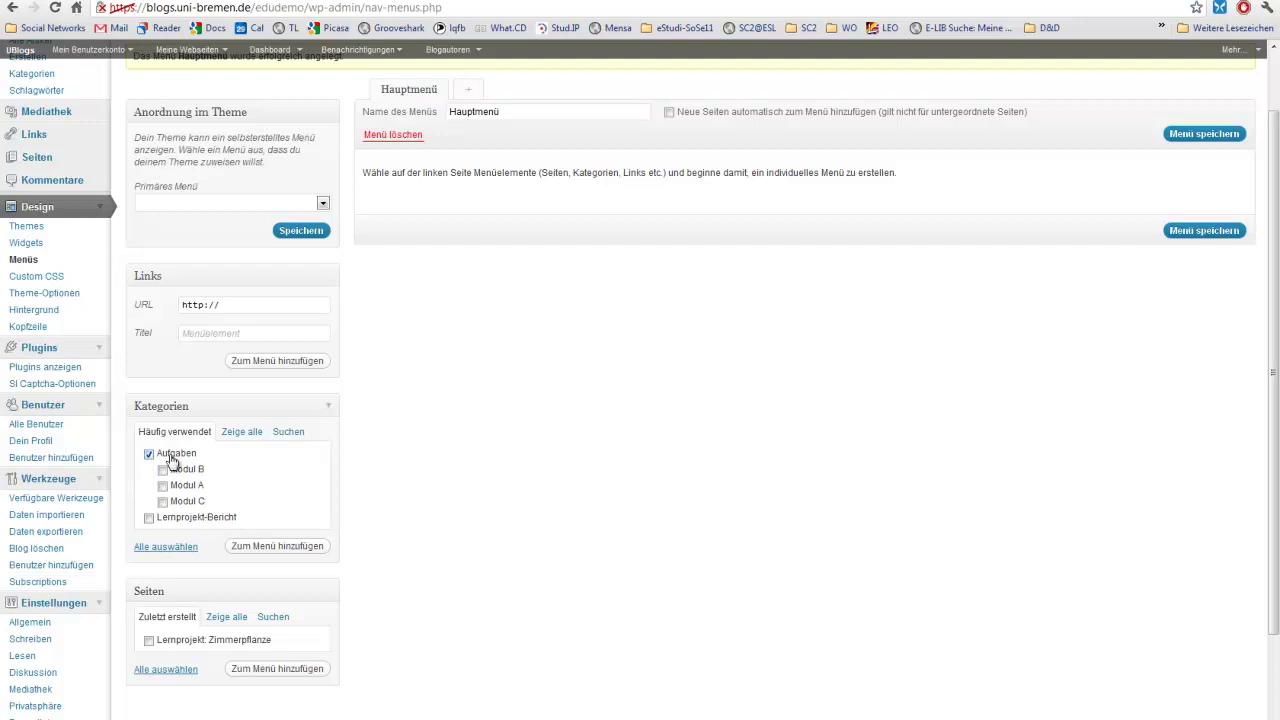
# - Add the categories Aufgaben and Lernprojekt-Bericht and the page Lernprojekt: Zimmerpflanze to Hauptmenü and save the menu
pyautogui.click(144, 519)
pyautogui.click(269, 546)
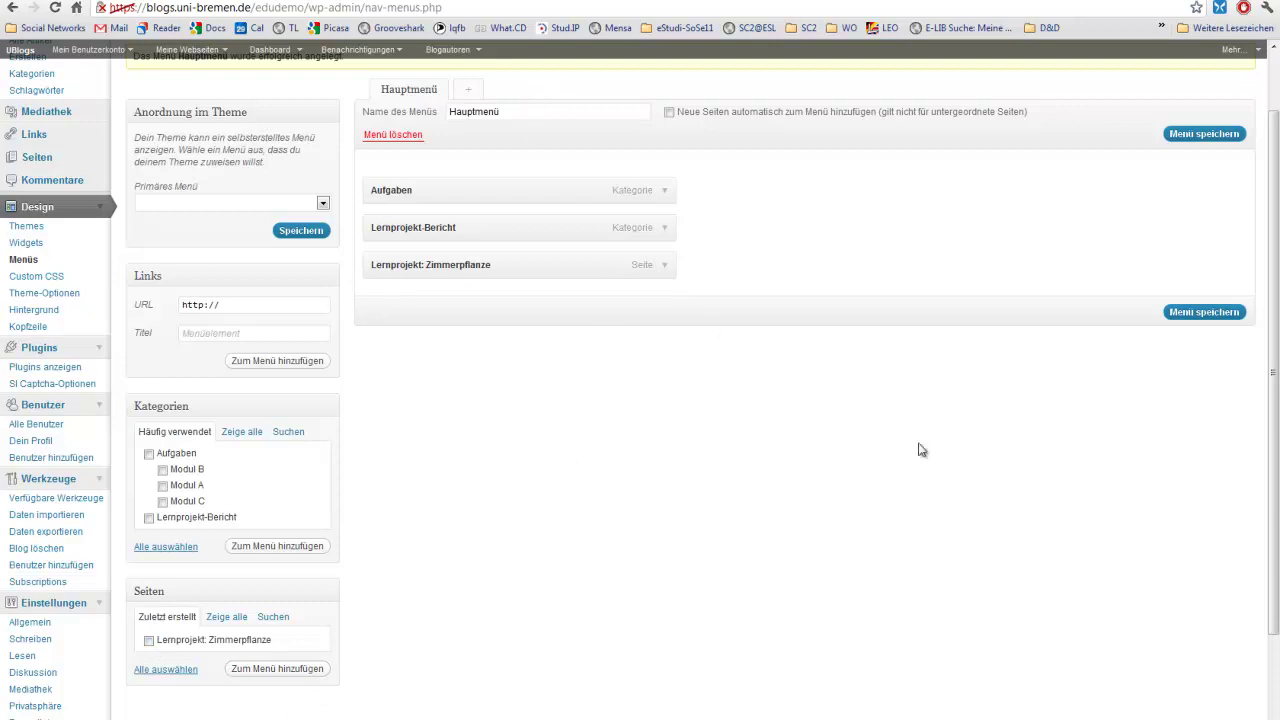
pyautogui.click(1214, 314)
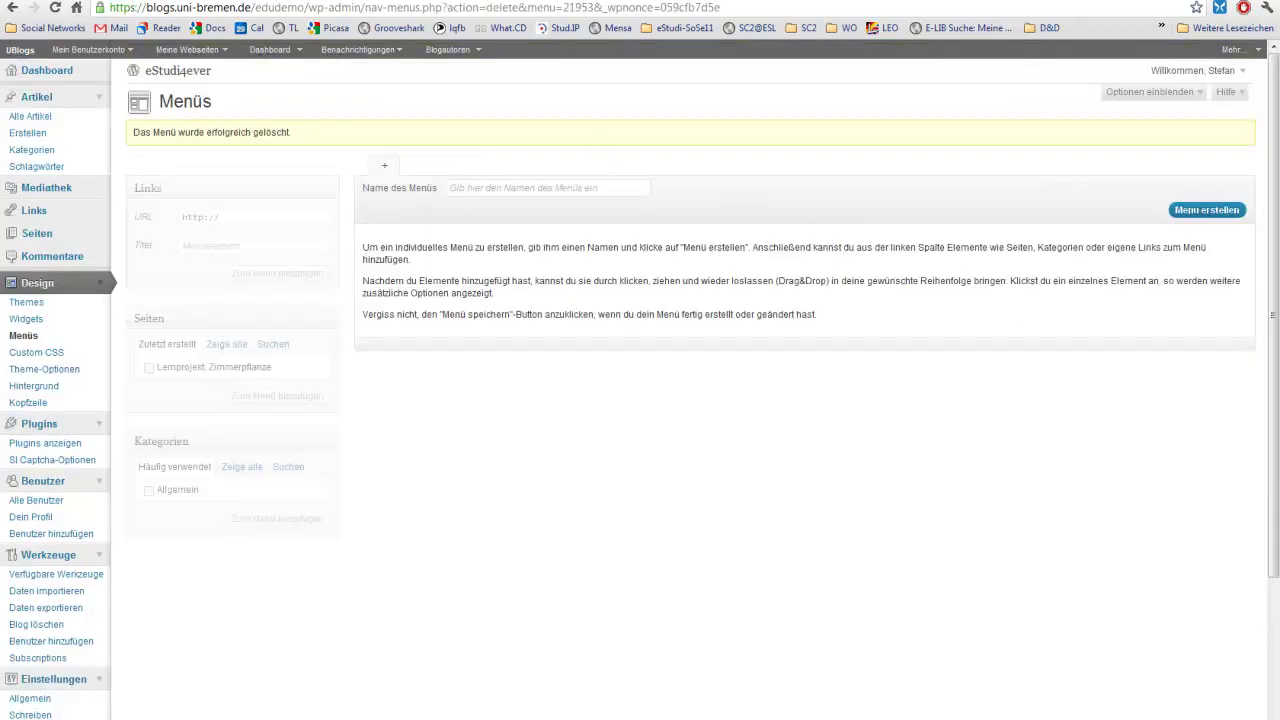
# - Open the blog's front page in place of the admin address, reload it and check its navigation bar
pyautogui.click(310, 8)
pyautogui.click(308, 8)
pyautogui.moveTo(308, 8); pyautogui.dragTo(720, 8)
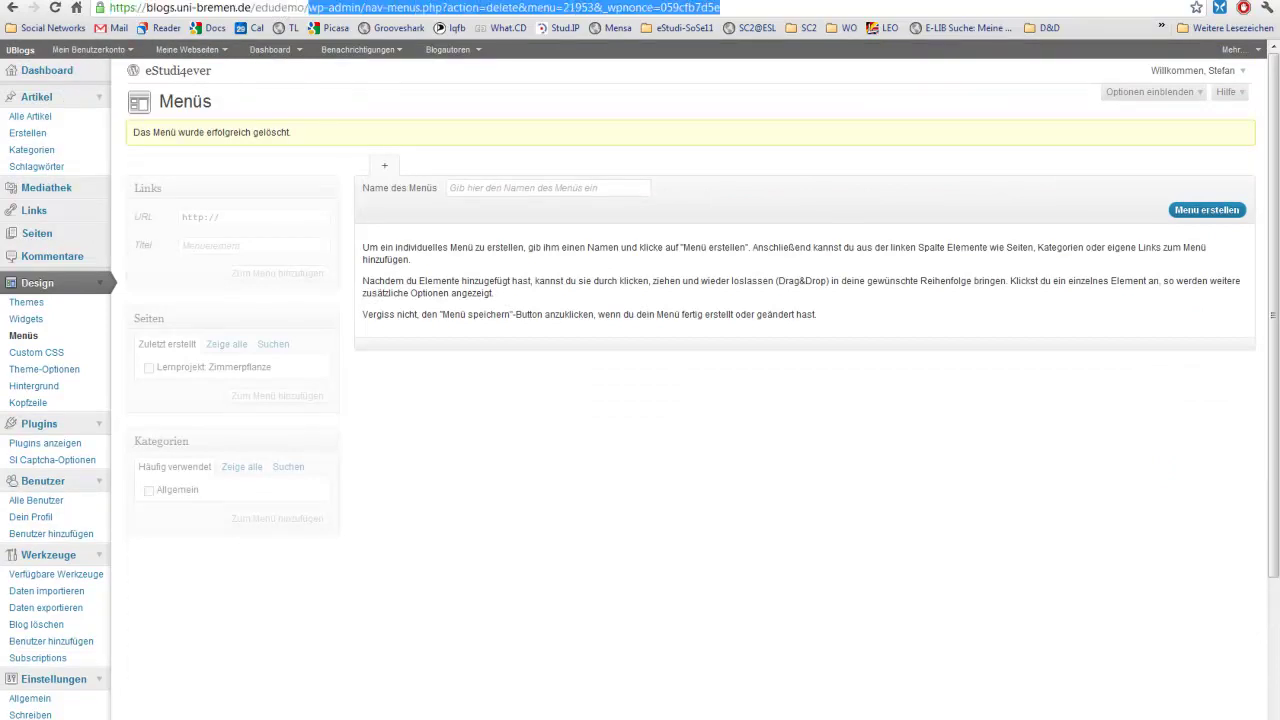
pyautogui.press('BackSpace')
pyautogui.press('Return')
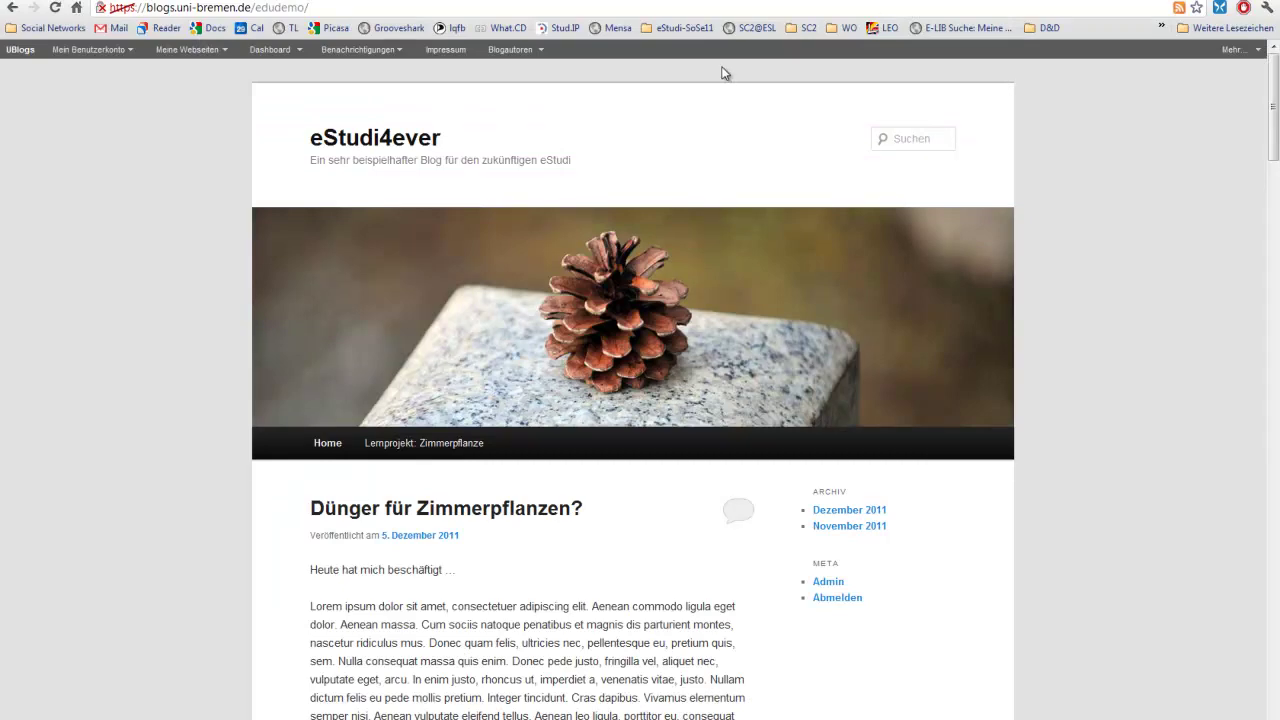
pyautogui.press('F5')
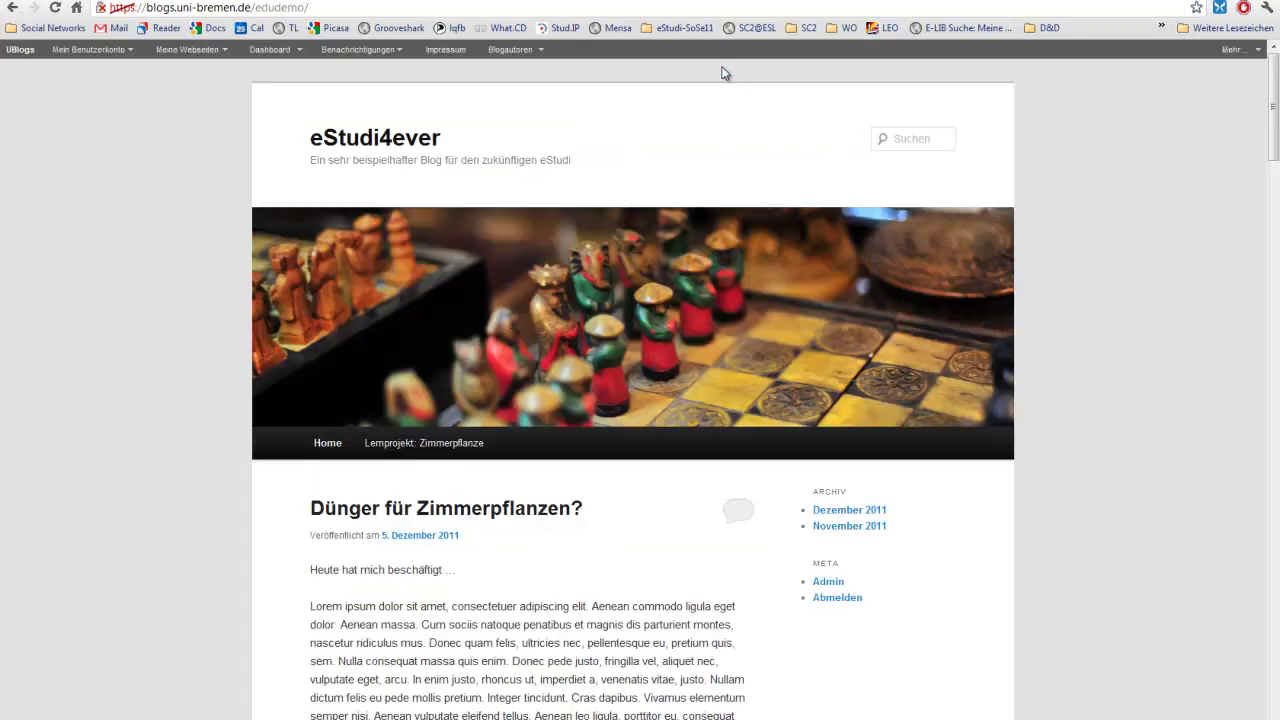
pyautogui.hotkey('alt', 'Left')
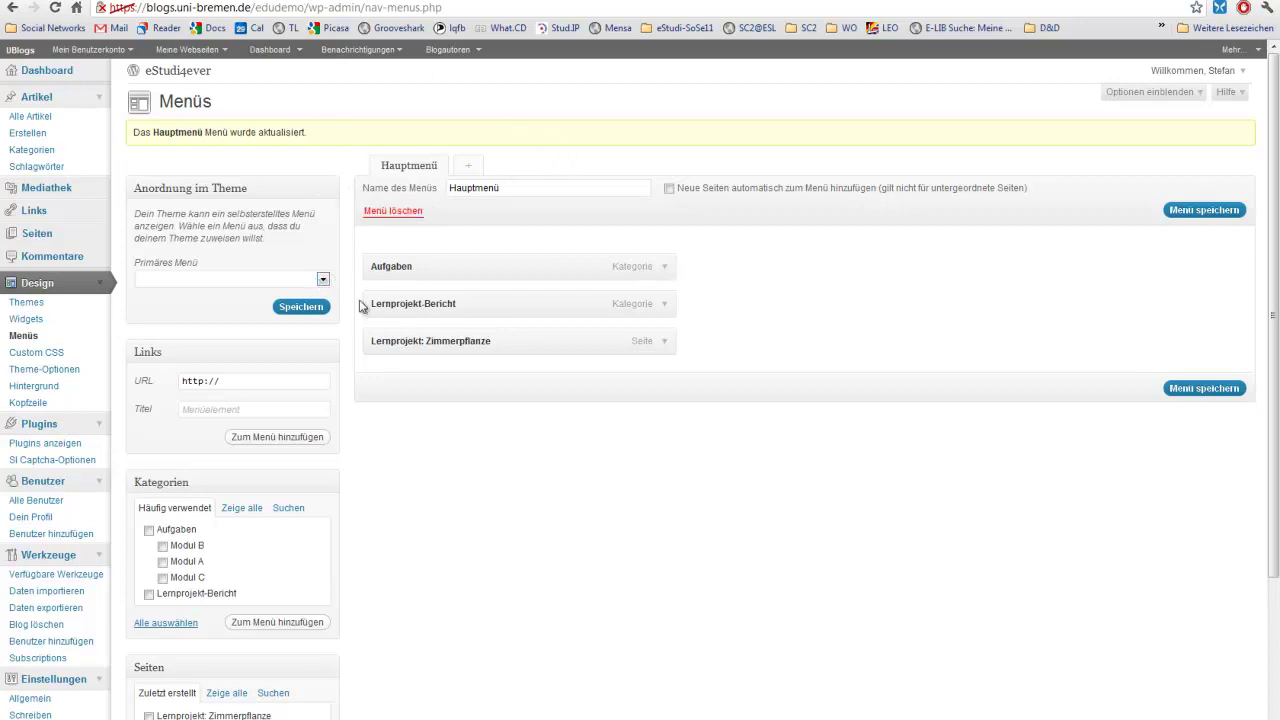
# - Set Hauptmenü as the theme's primary menu and save the assignment
pyautogui.click(323, 279)
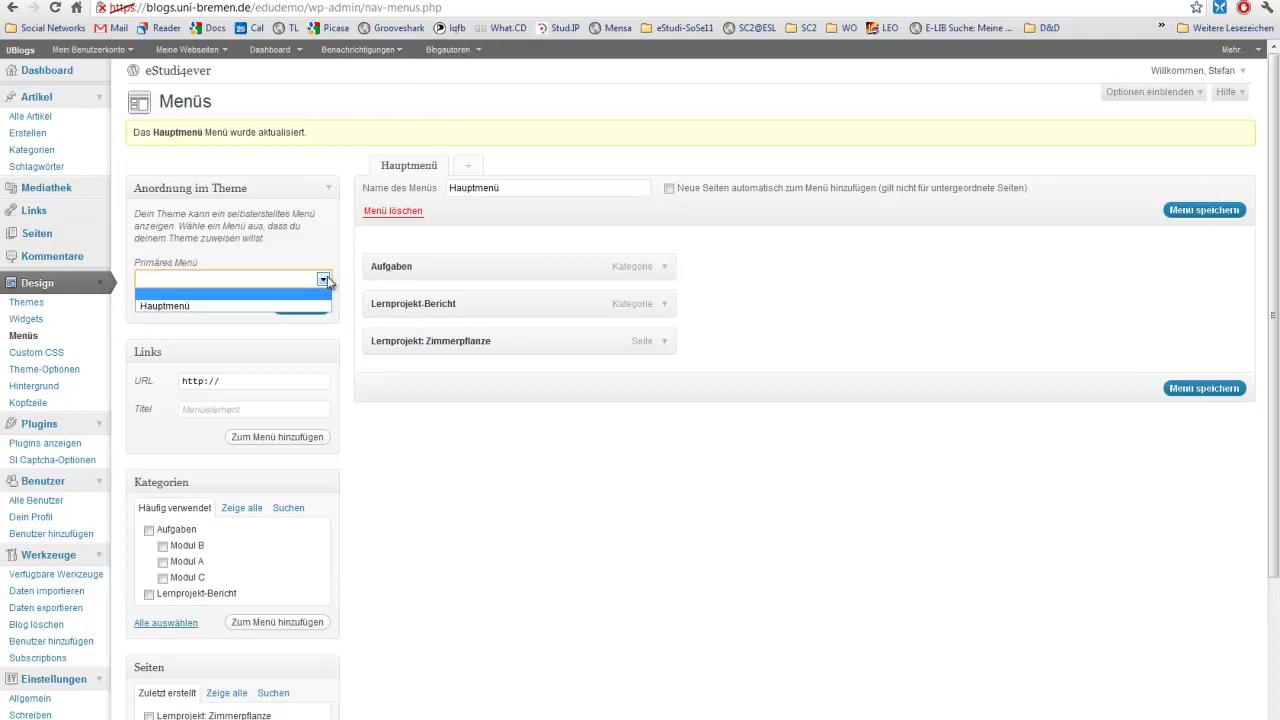
pyautogui.click(172, 300)
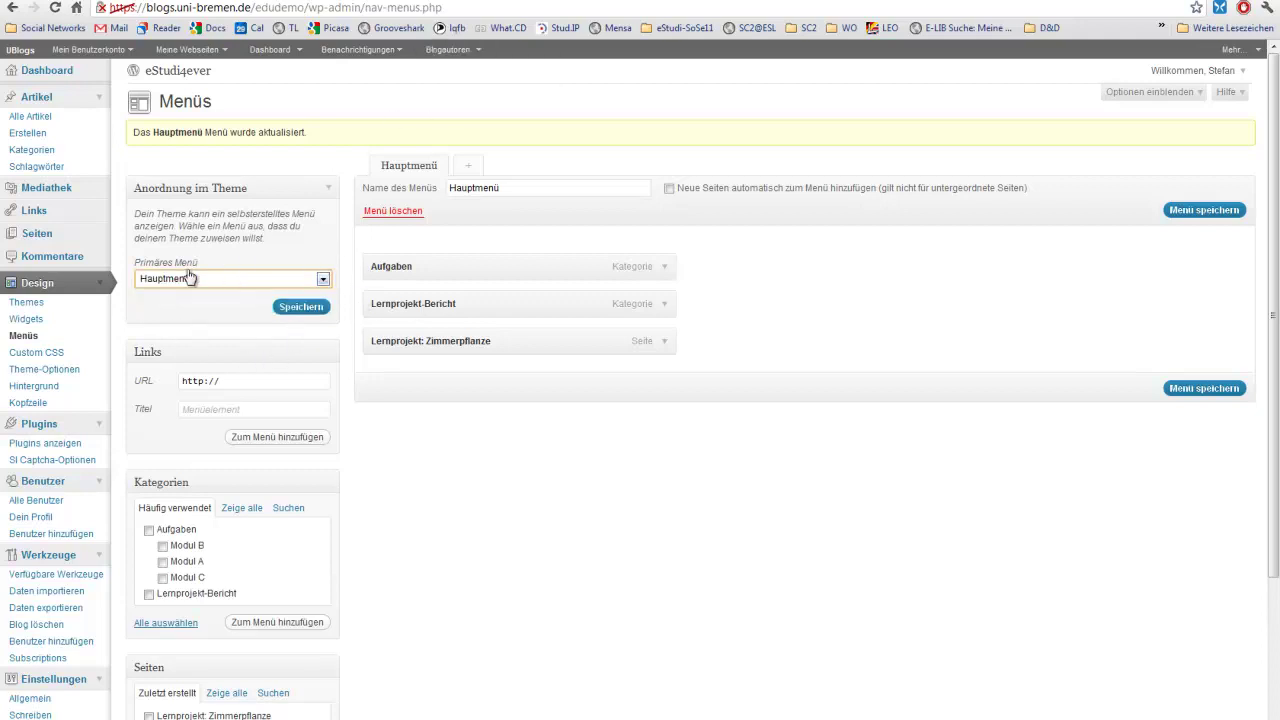
pyautogui.click(204, 278)
pyautogui.click(172, 300)
pyautogui.click(300, 308)
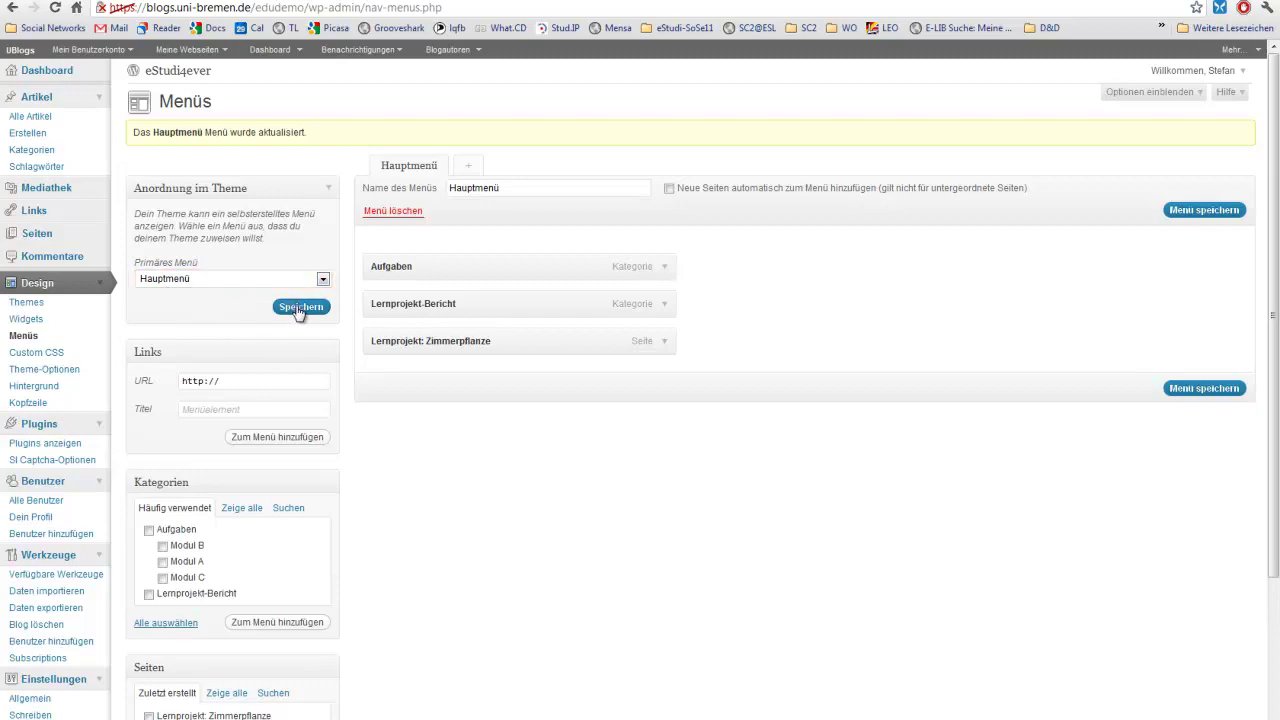
# - Check the blog's navigation by viewing the Aufgaben, Lernprojekt-Bericht and Lernprojekt: Zimmerpflanze entries
pyautogui.click(560, 0)
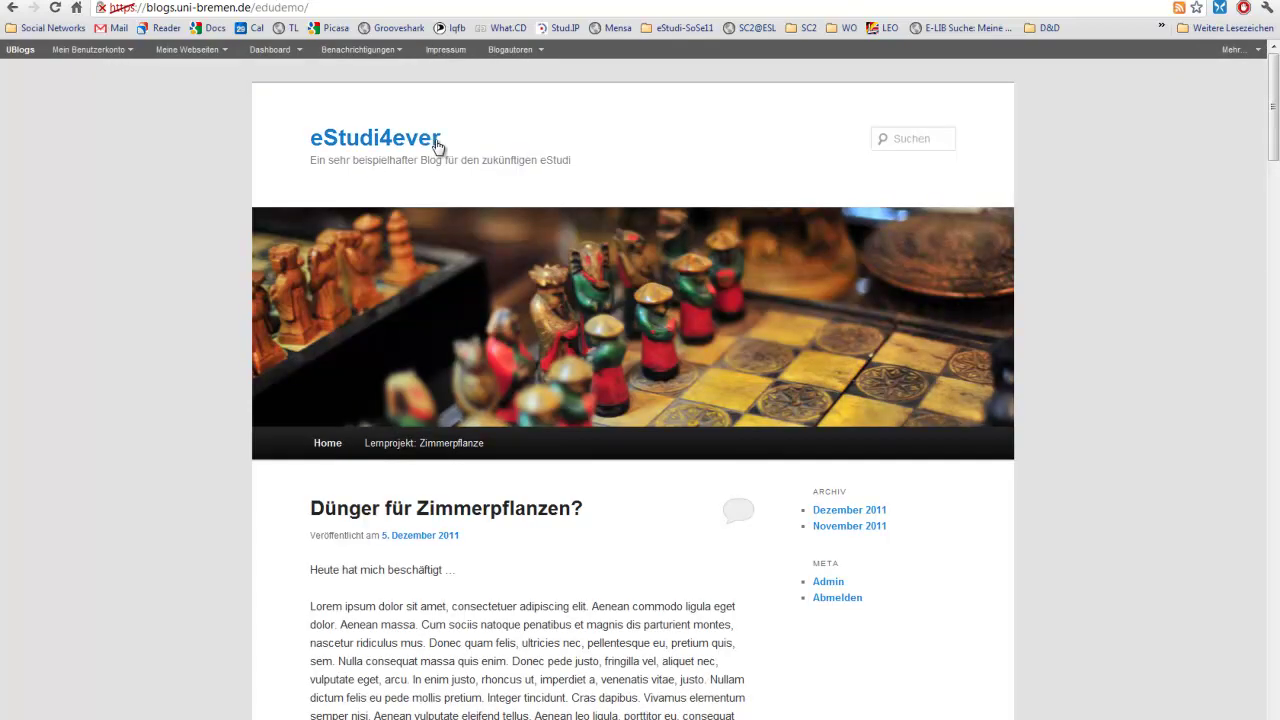
pyautogui.scroll(-1, 437, 148)
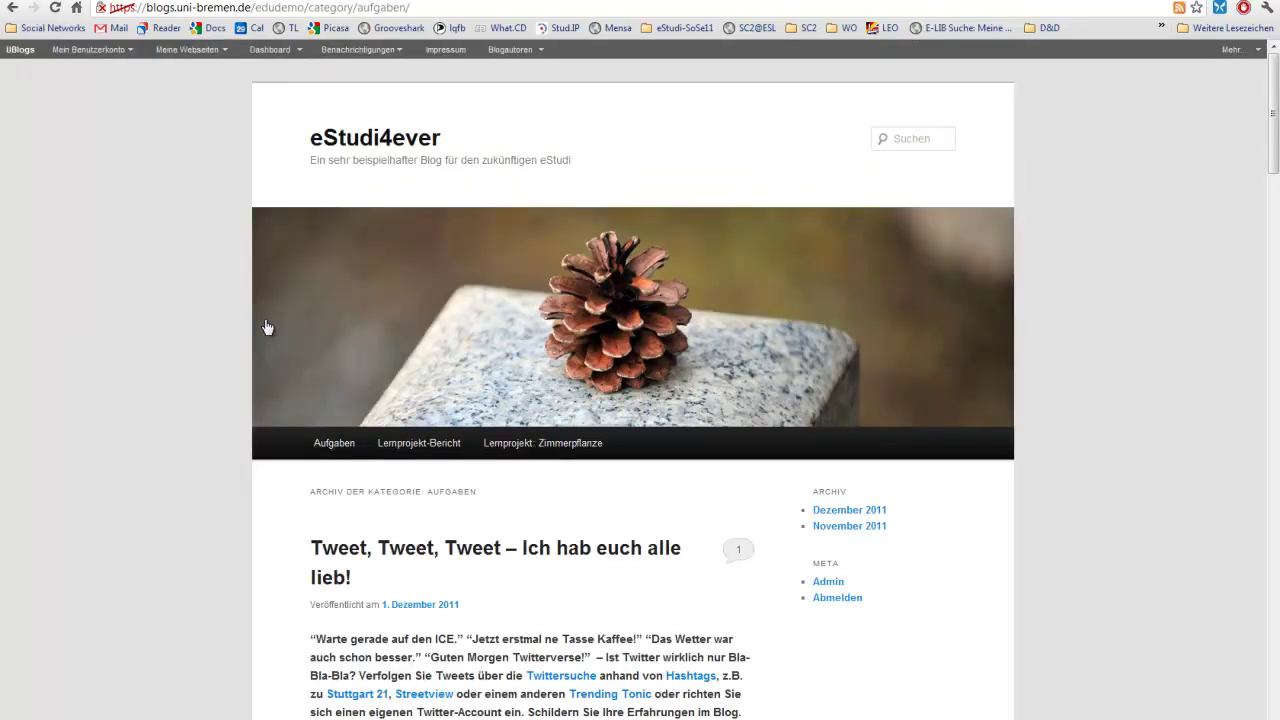
pyautogui.scroll(-3, 268, 329)
pyautogui.click(452, 300)
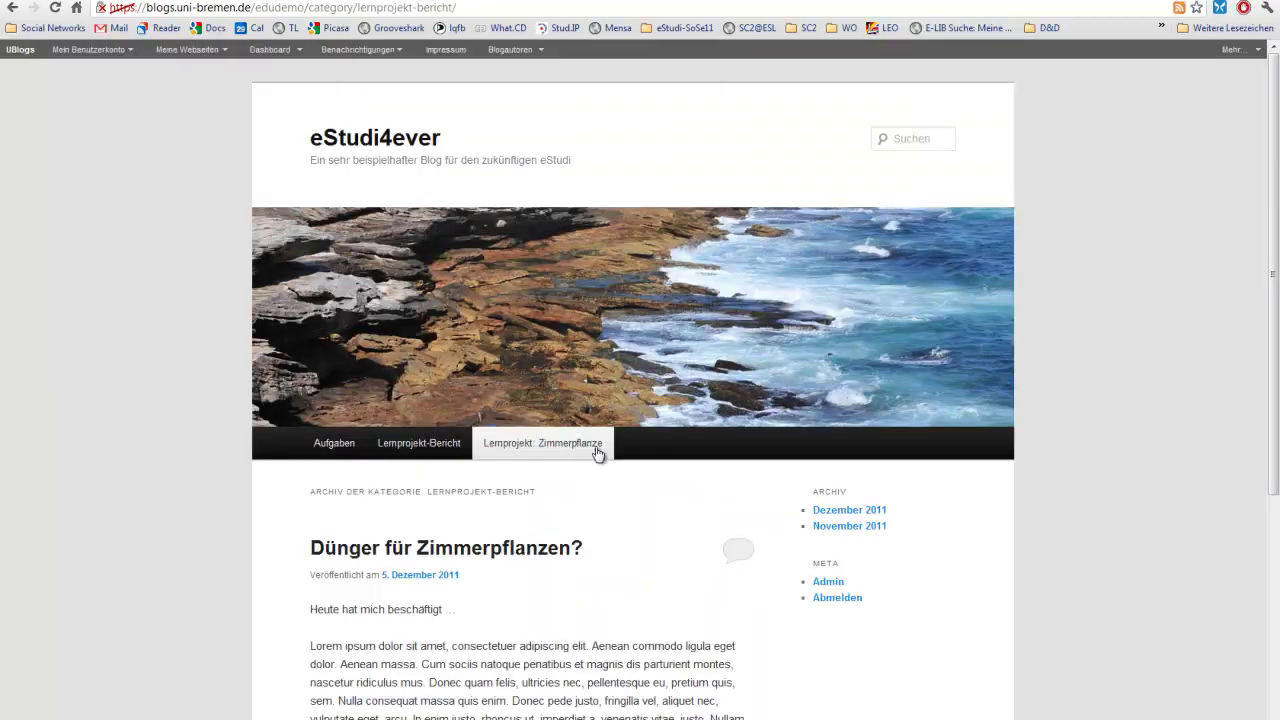
pyautogui.click(576, 452)
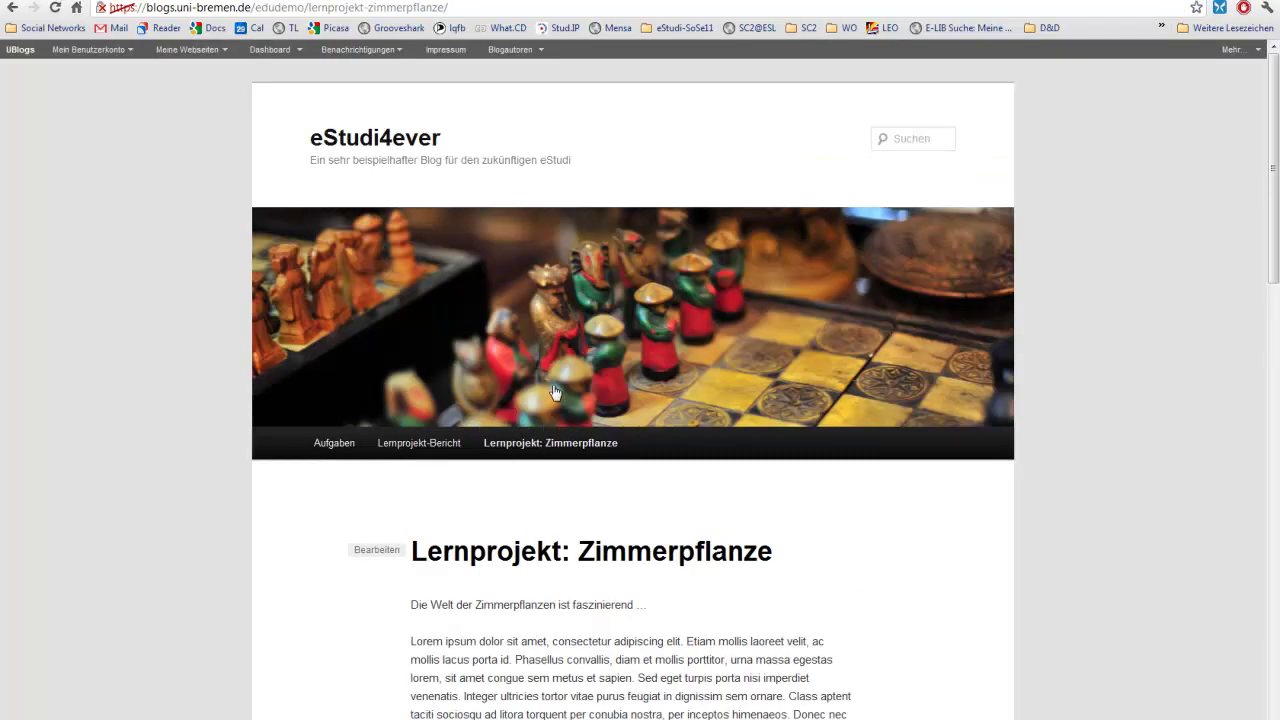
pyautogui.scroll(-3, 551, 380)
pyautogui.scroll(2, 561, 403)
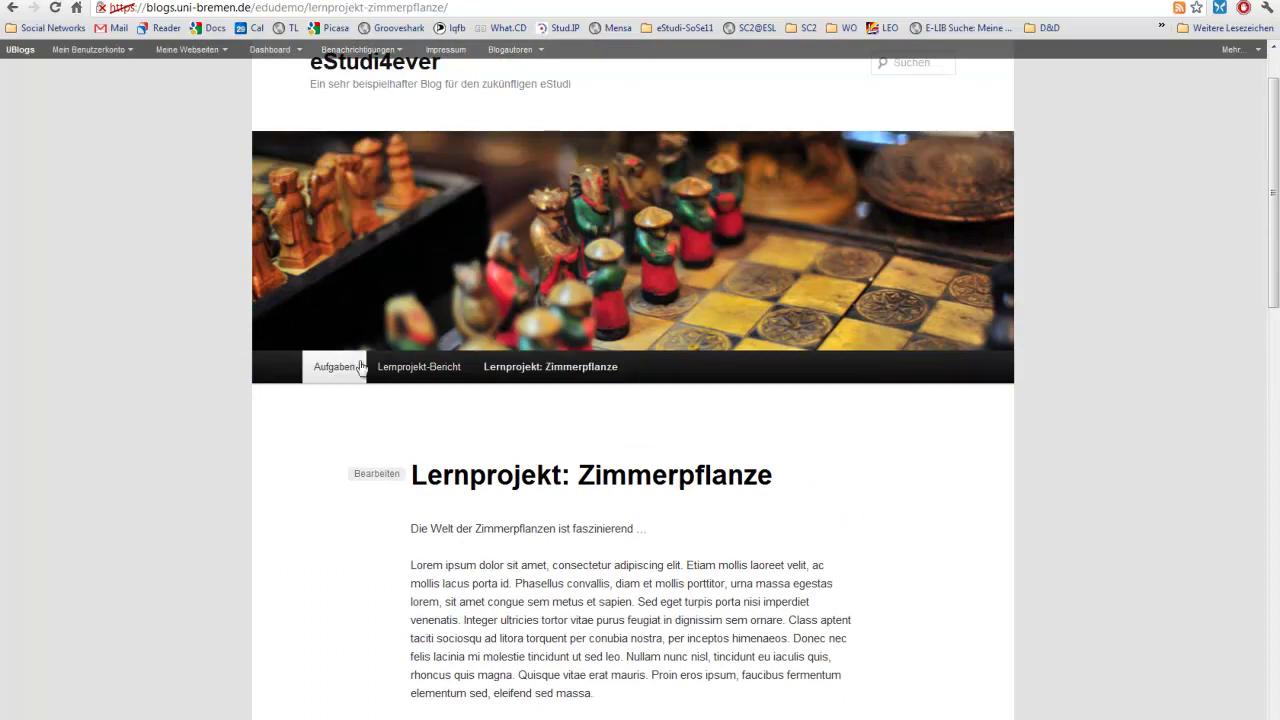
# - Return to the blog's Aufgaben category page and examine its articles and sidebar
pyautogui.scroll(1, 345, 368)
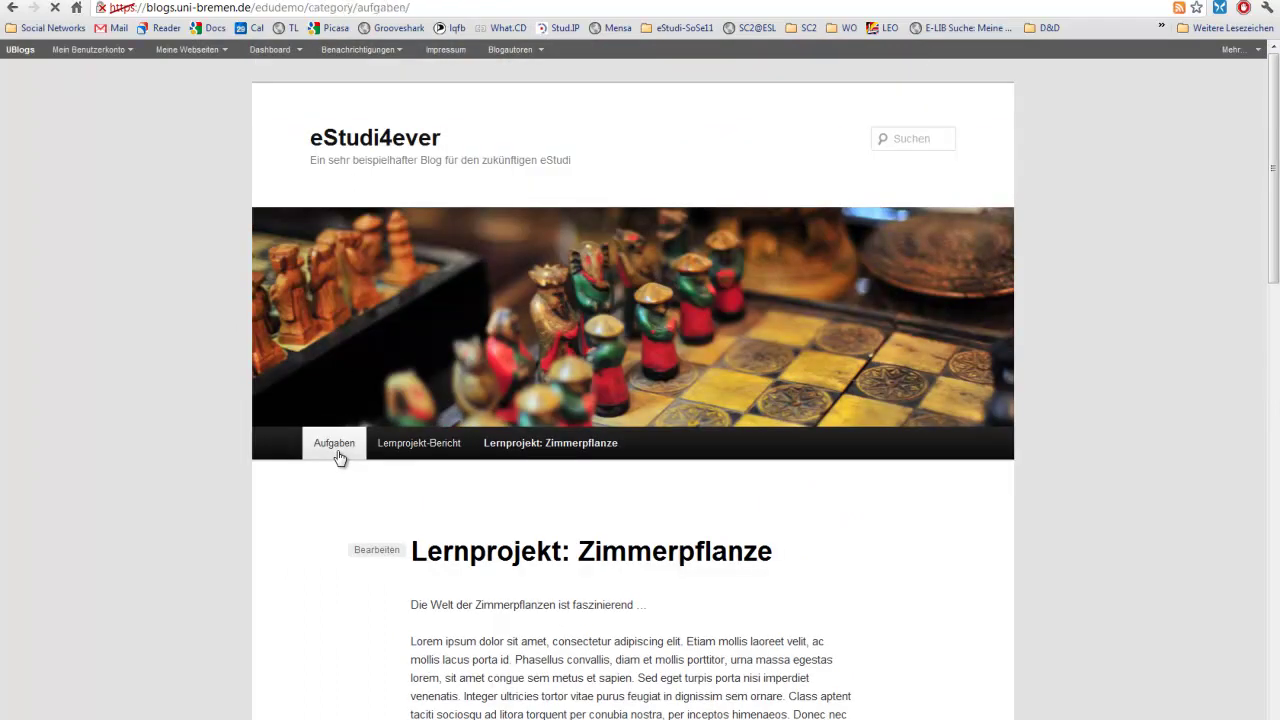
pyautogui.scroll(-2, 324, 358)
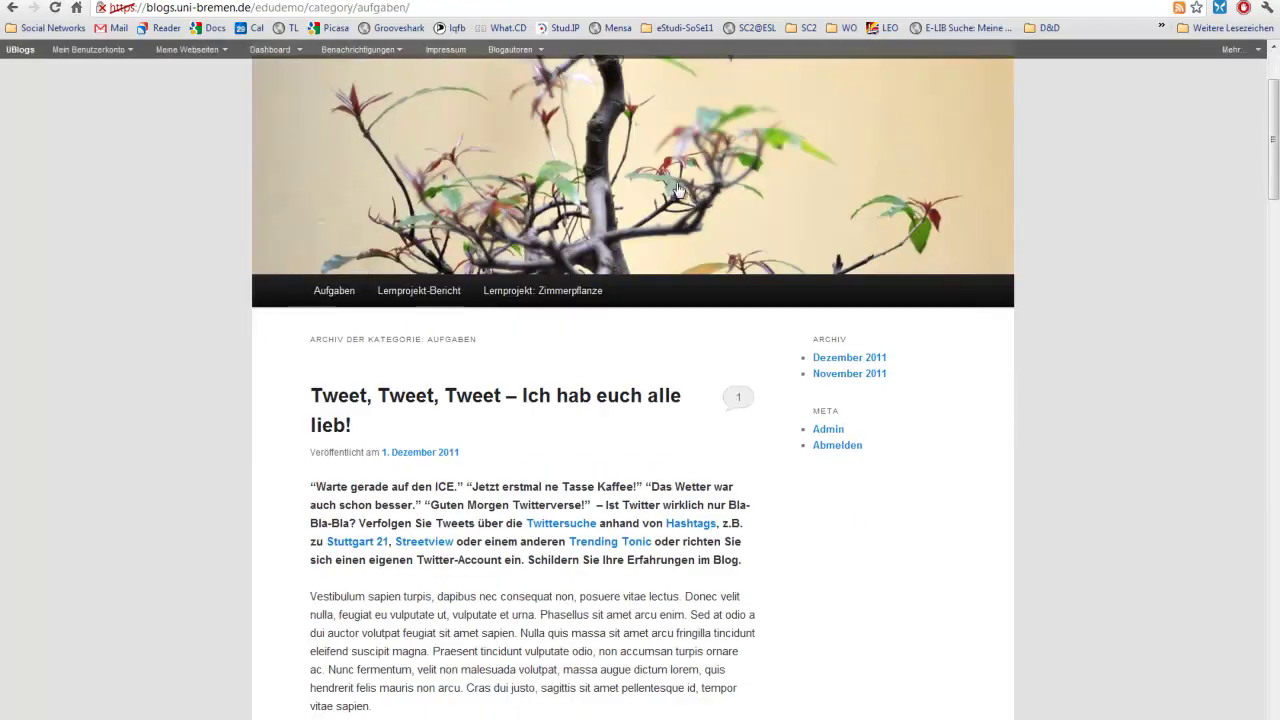
pyautogui.scroll(-1, 829, 257)
pyautogui.hotkey('ctrl', 'a')
pyautogui.click(922, 260)
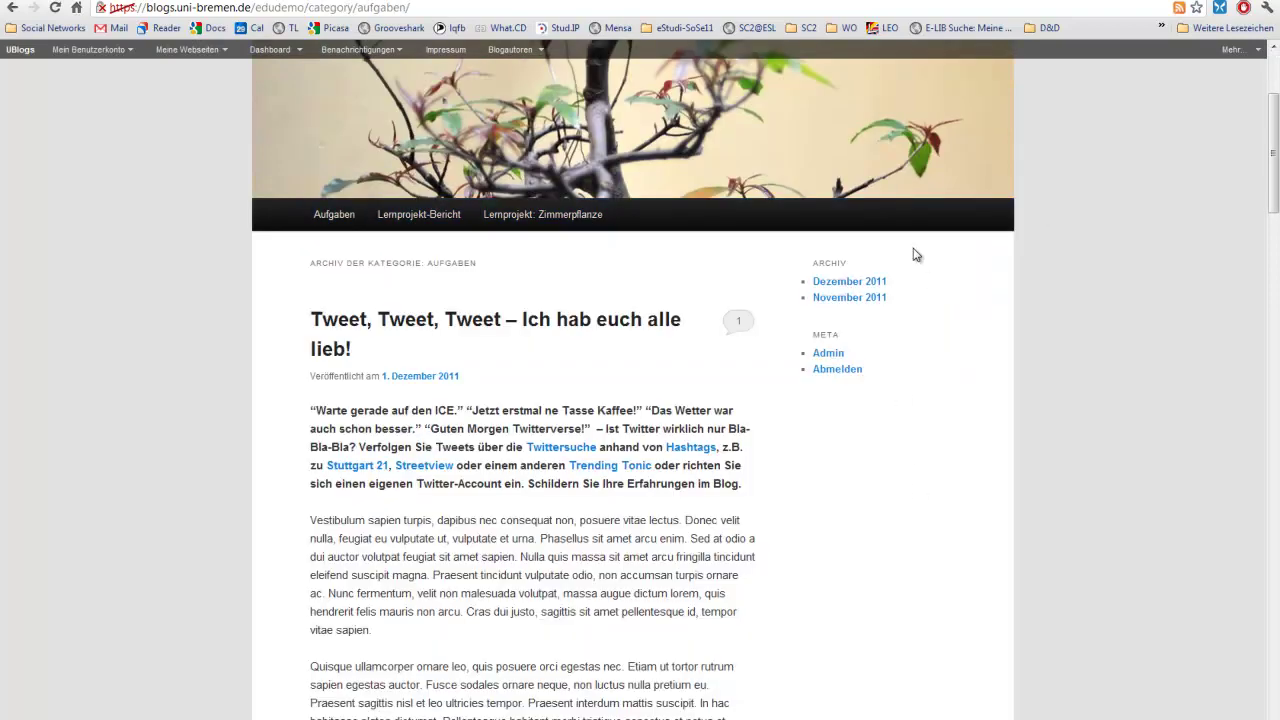
pyautogui.scroll(1, 707, 238)
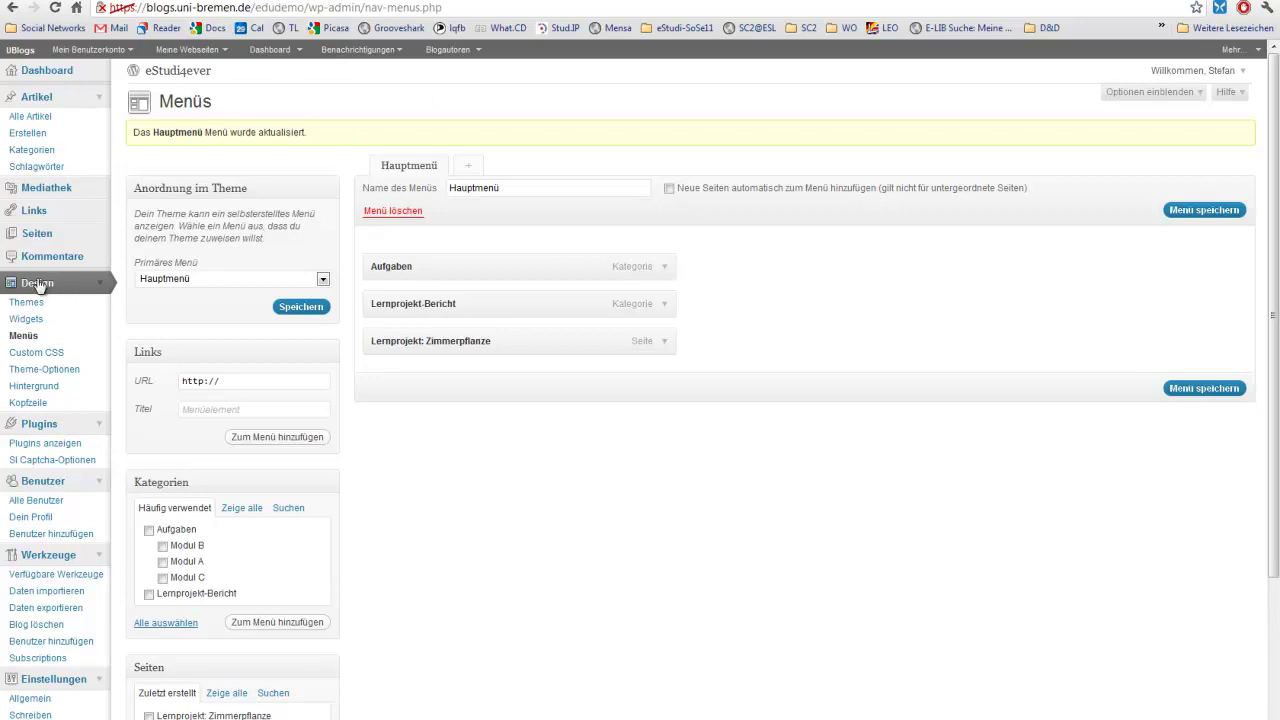
# - Open the widget settings and compare the available widgets and sidebar areas with the sidebar on the blog's Aufgaben page
pyautogui.click(26, 320)
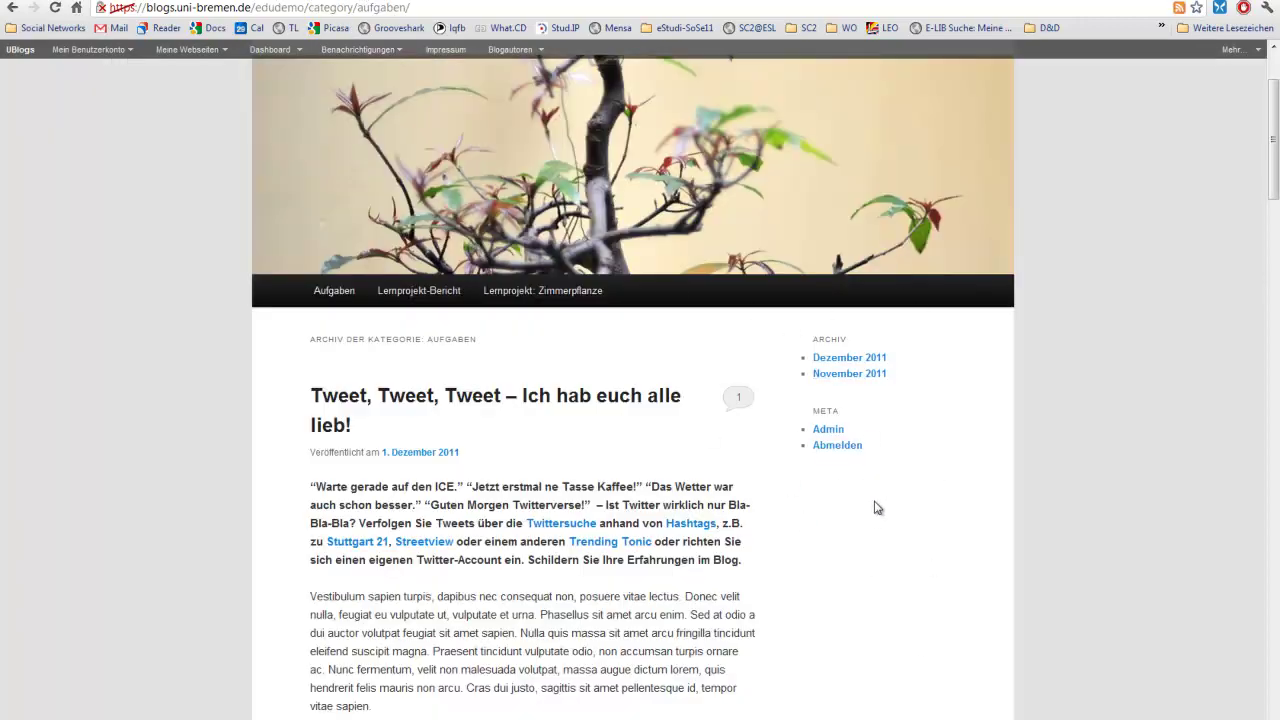
pyautogui.moveTo(330, 55)
pyautogui.moveTo(282, 55)
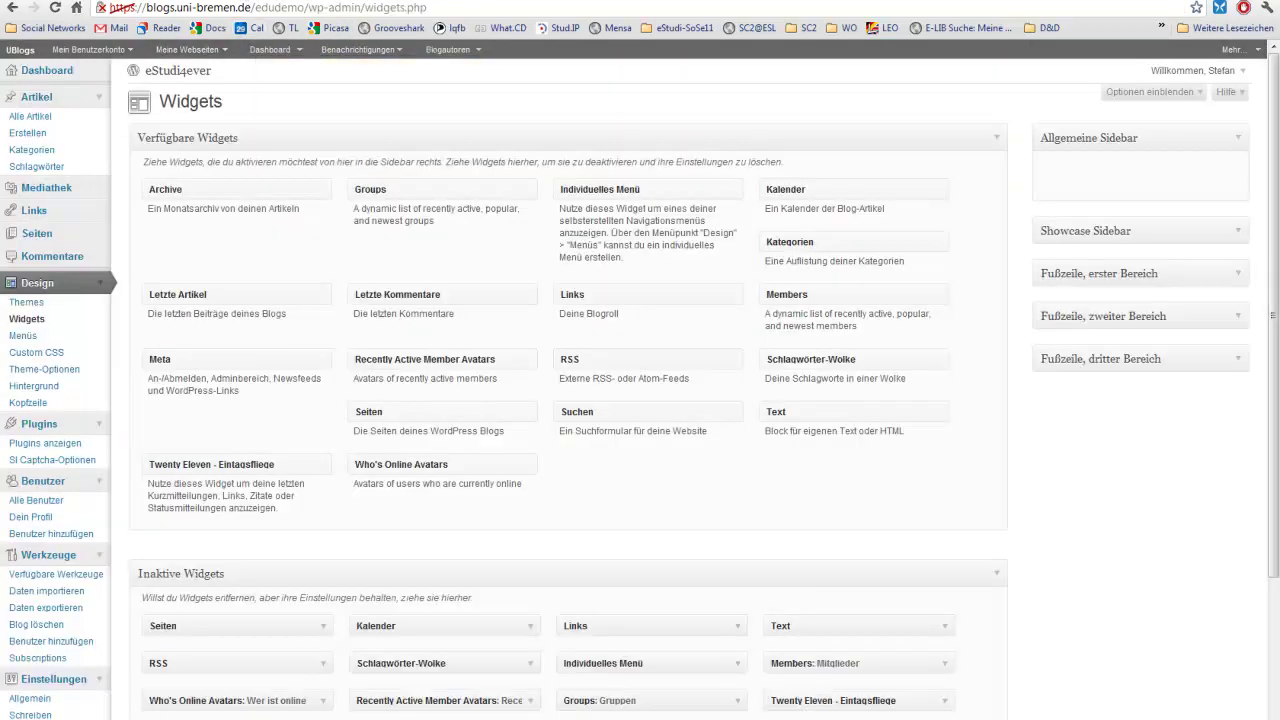
pyautogui.hotkey('alt', 'Left')
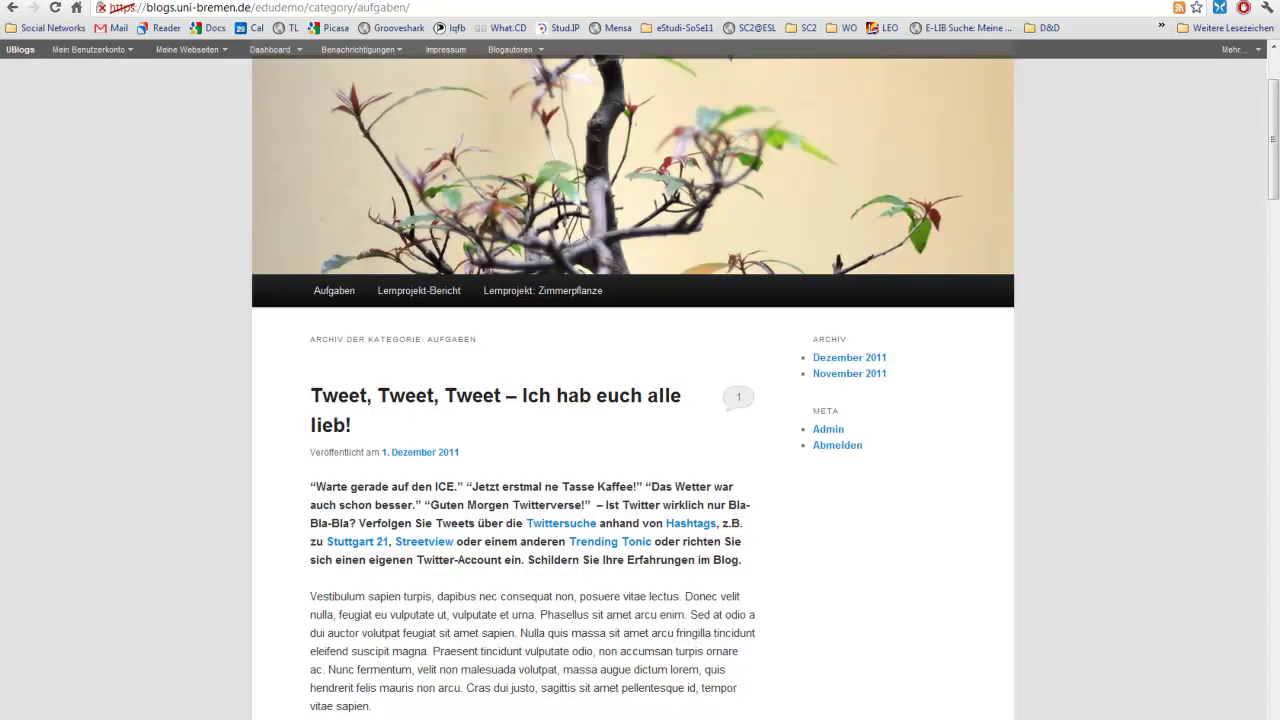
pyautogui.hotkey('alt', 'Right')
pyautogui.hotkey('alt', 'Left')
pyautogui.hotkey('alt', 'Right')
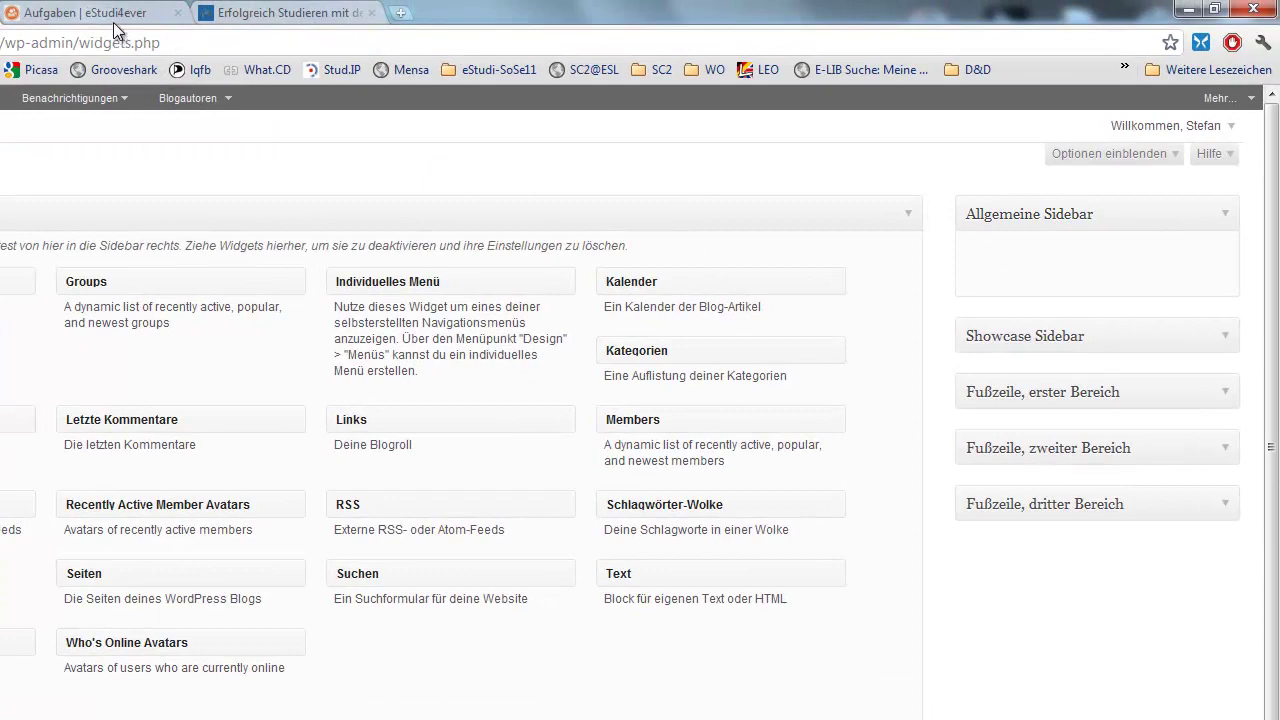
pyautogui.click(115, 25)
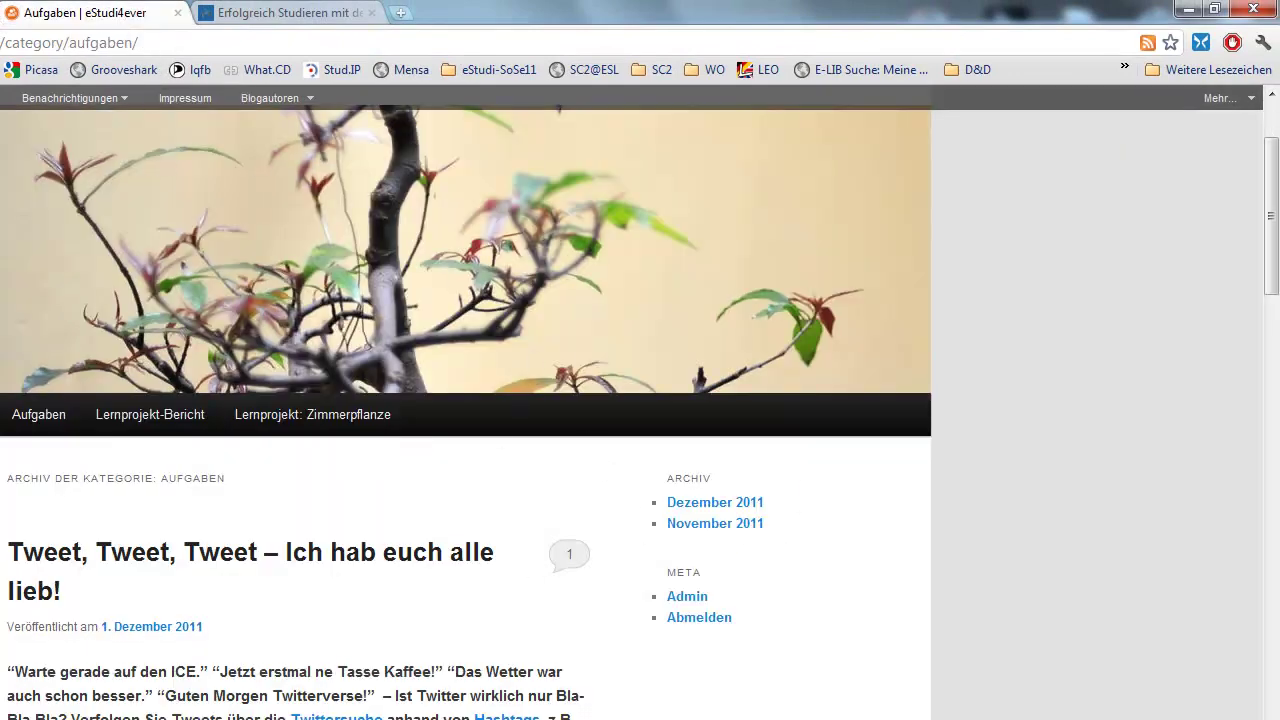
# - Add the Kategorien widget to the Allgemeine Sidebar, enable the article counter and hierarchy display, save it and check the blog page
pyautogui.hotkey('ctrl', 'Tab')
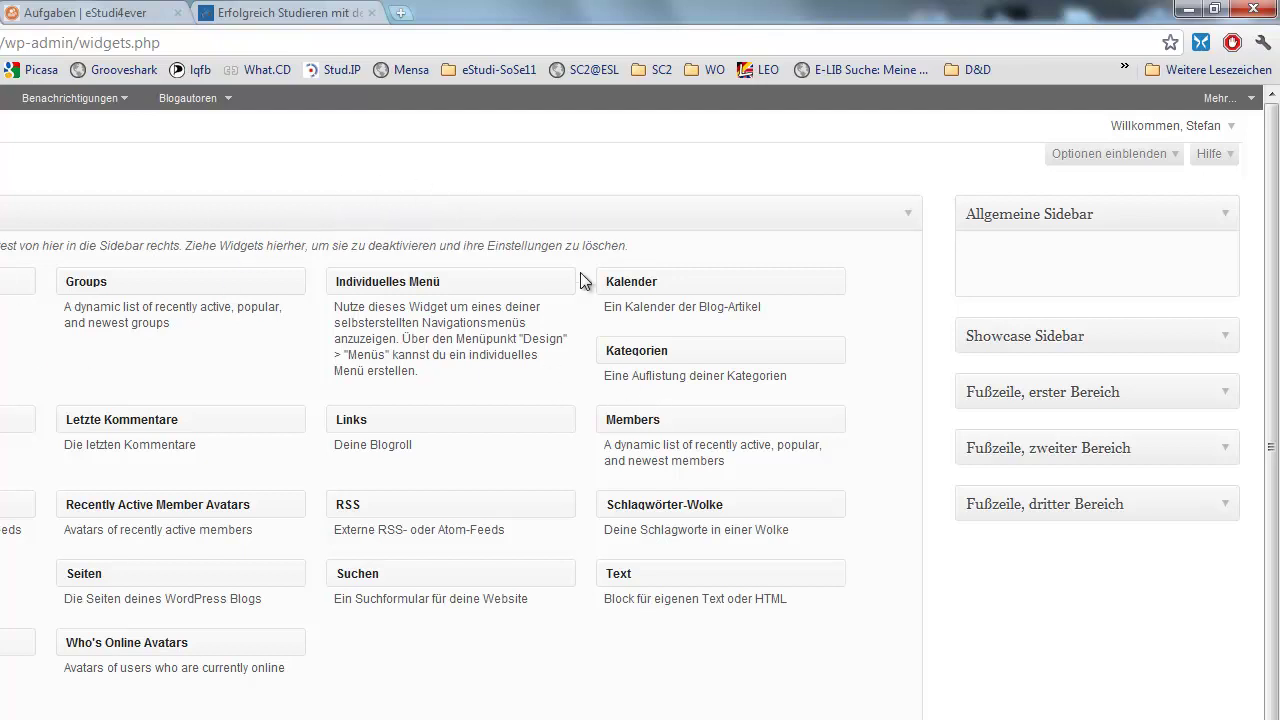
pyautogui.moveTo(623, 349); pyautogui.dragTo(1008, 258)
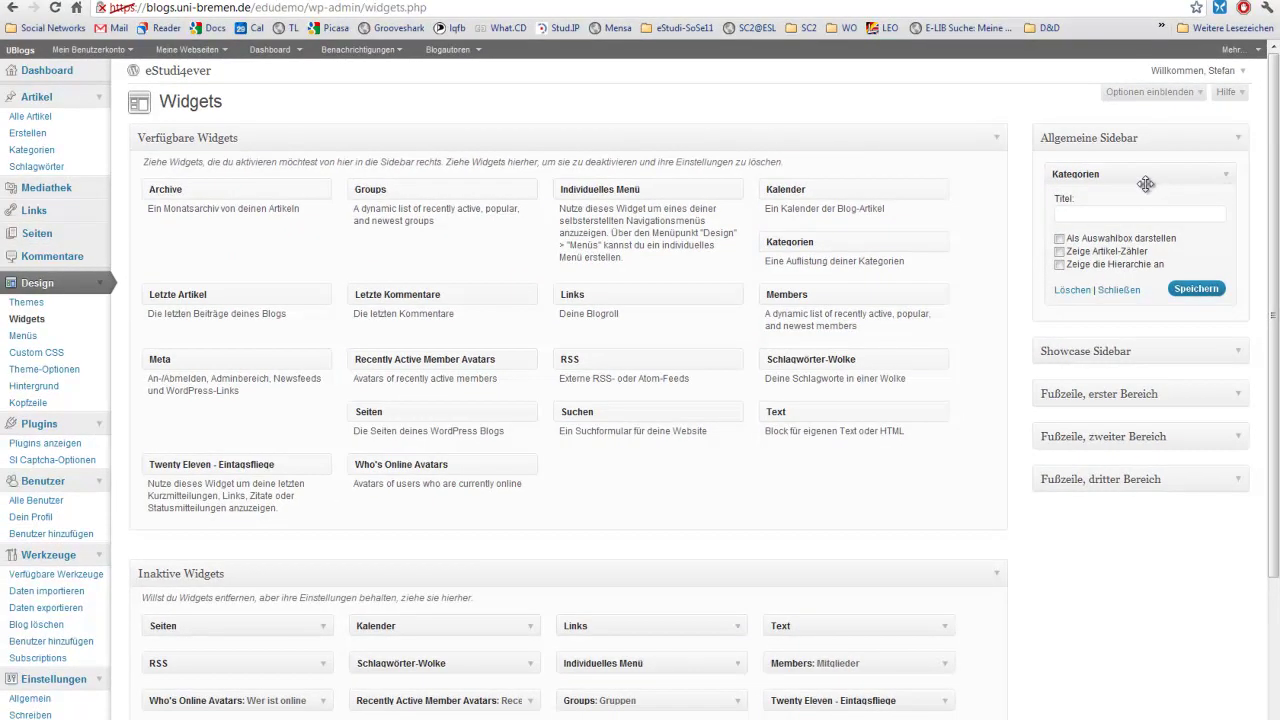
pyautogui.click(1098, 252)
pyautogui.click(1059, 265)
pyautogui.click(1196, 288)
pyautogui.click(381, 2)
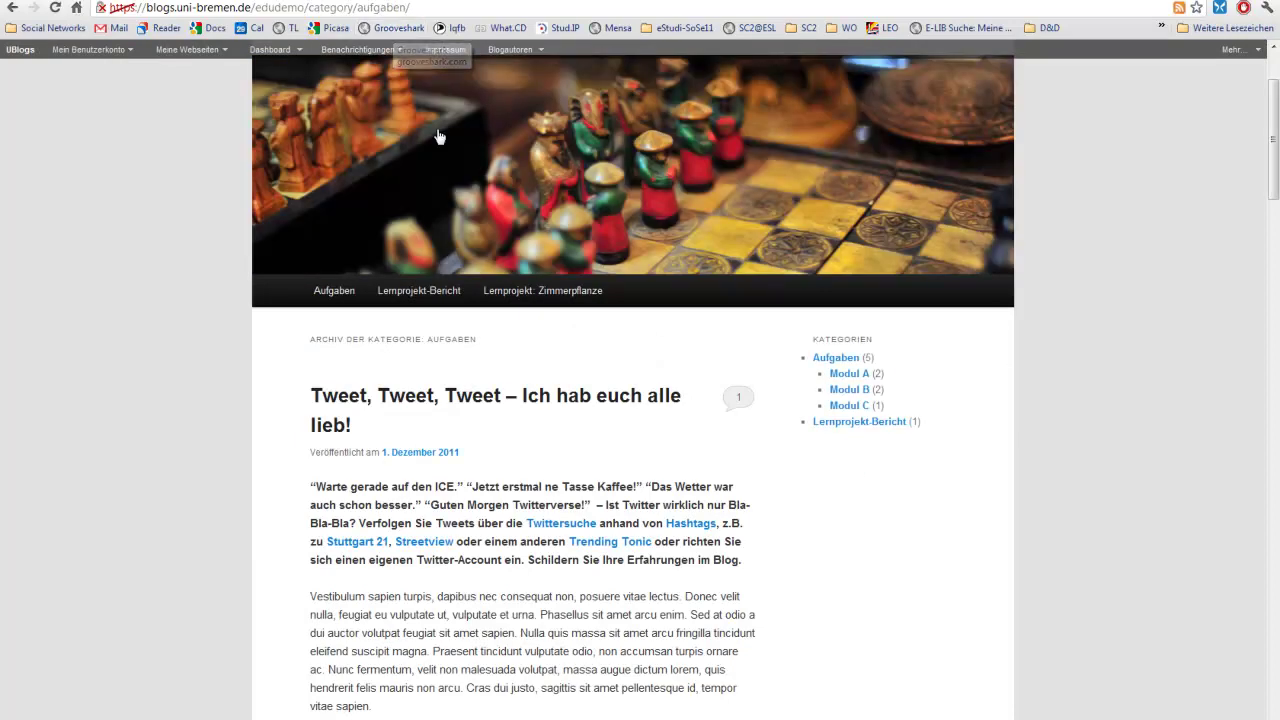
pyautogui.scroll(-1, 577, 142)
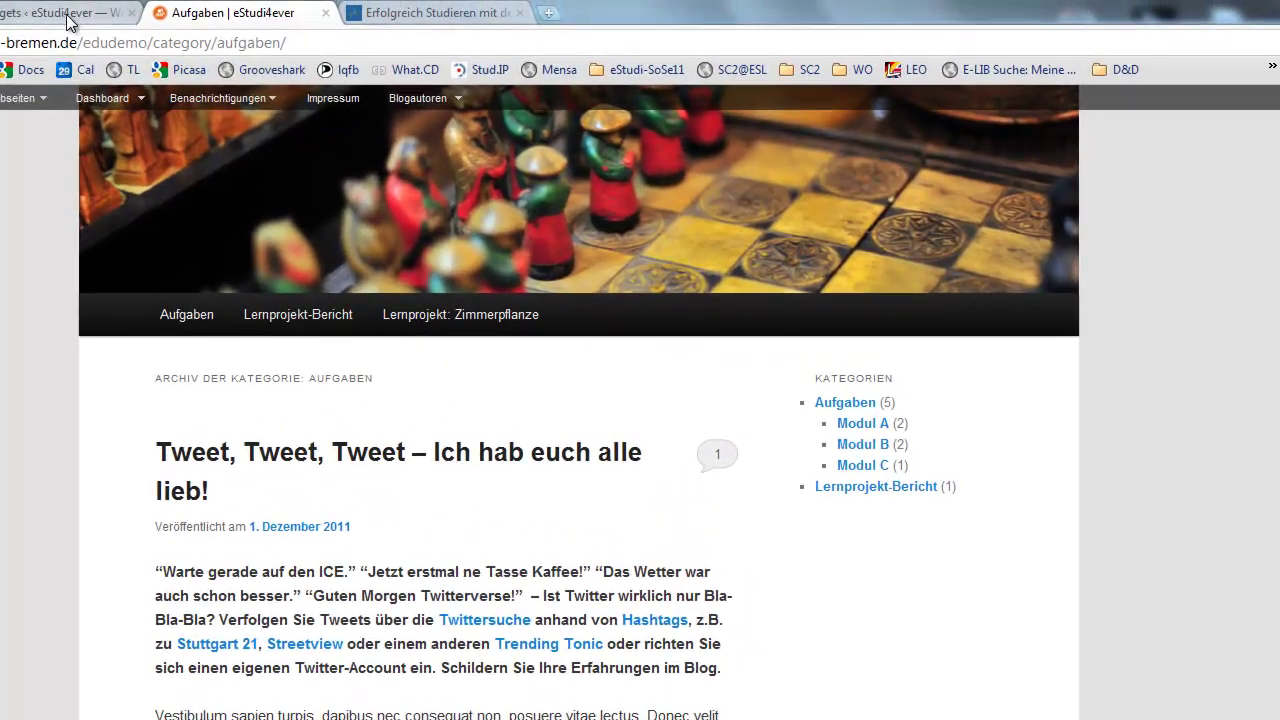
# - Add the Letzte Artikel and Letzte Kommentare widgets below Kategorien in the Allgemeine Sidebar and save the comments widget
pyautogui.click(130, 3)
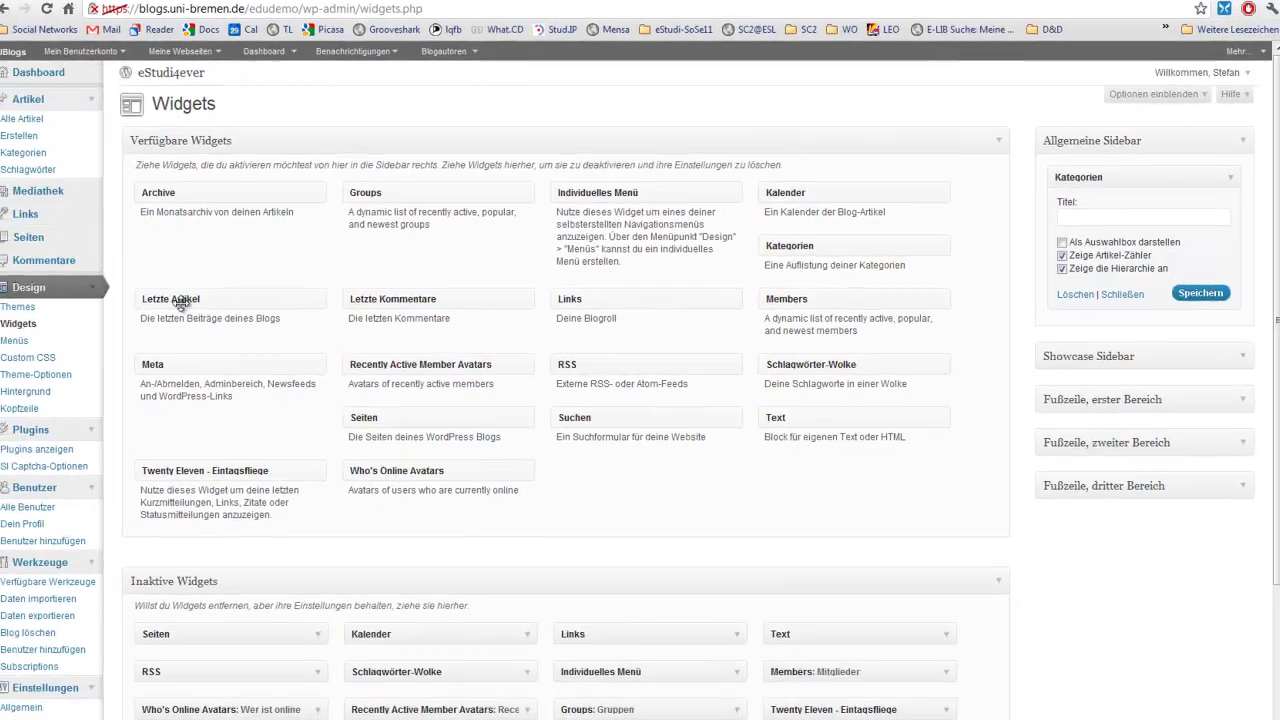
pyautogui.moveTo(45, 392); pyautogui.dragTo(1159, 420)
pyautogui.moveTo(1096, 323); pyautogui.dragTo(1096, 324)
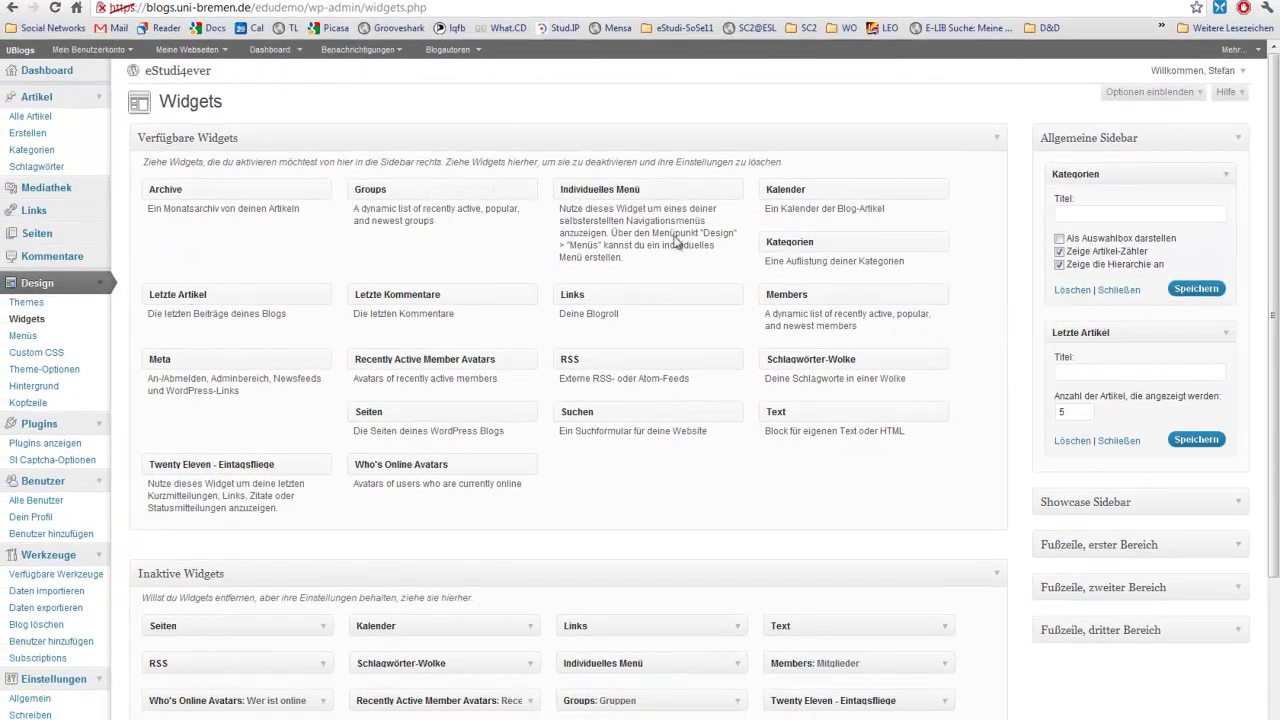
pyautogui.moveTo(397, 292); pyautogui.dragTo(1087, 486)
pyautogui.click(1196, 590)
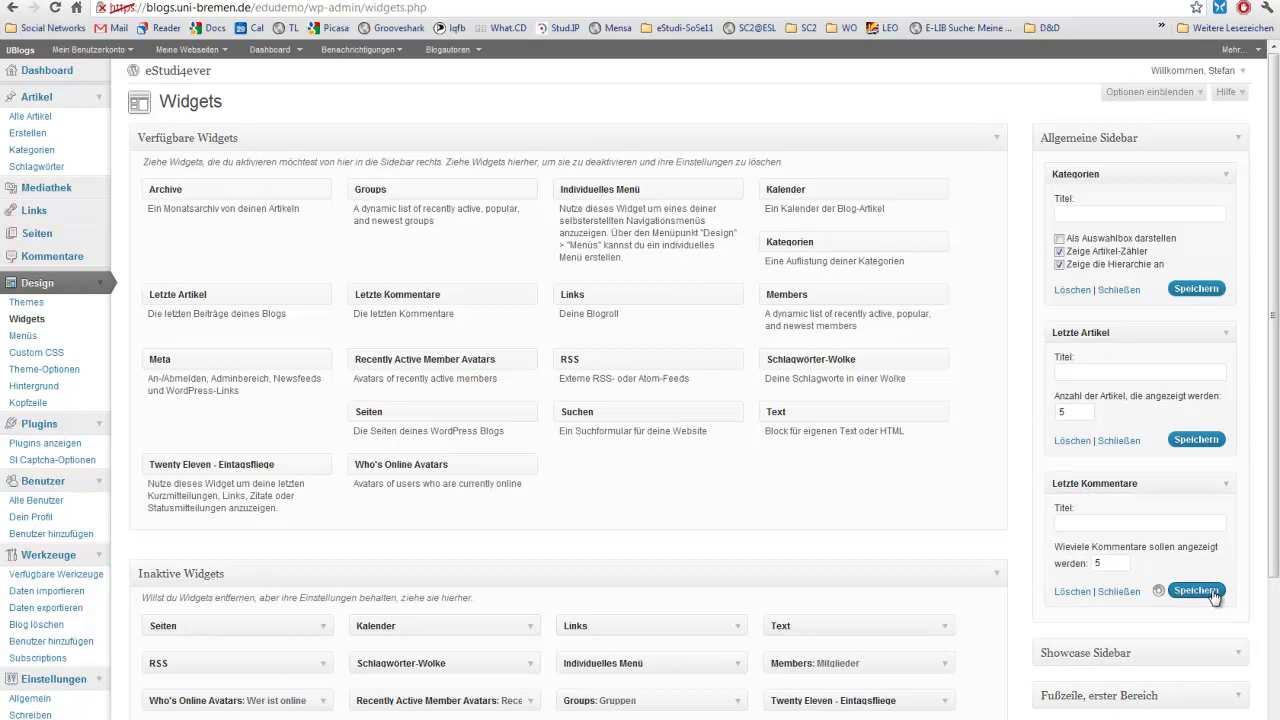
# - Check the blog's sidebar widgets and navigation across the Aufgaben, Lernprojekt-Bericht and Lernprojekt: Zimmerpflanze pages, ending on Aufgaben
pyautogui.click(369, 4)
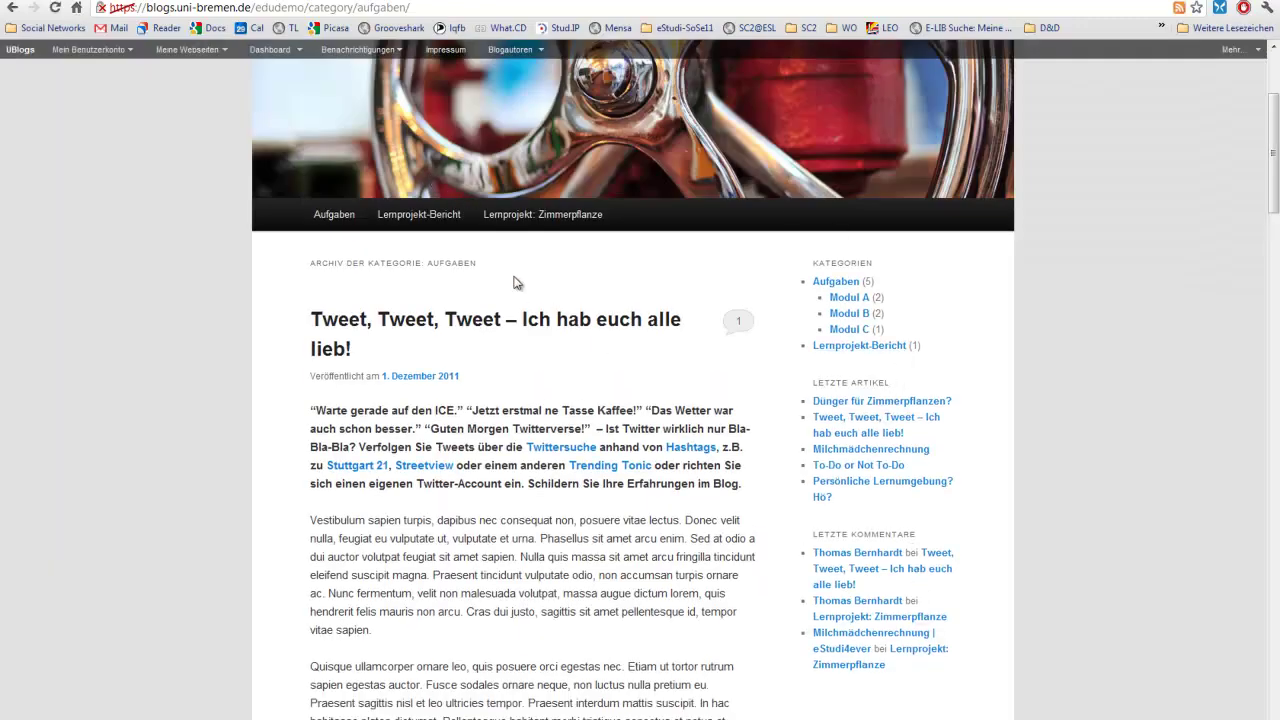
pyautogui.scroll(1, 557, 288)
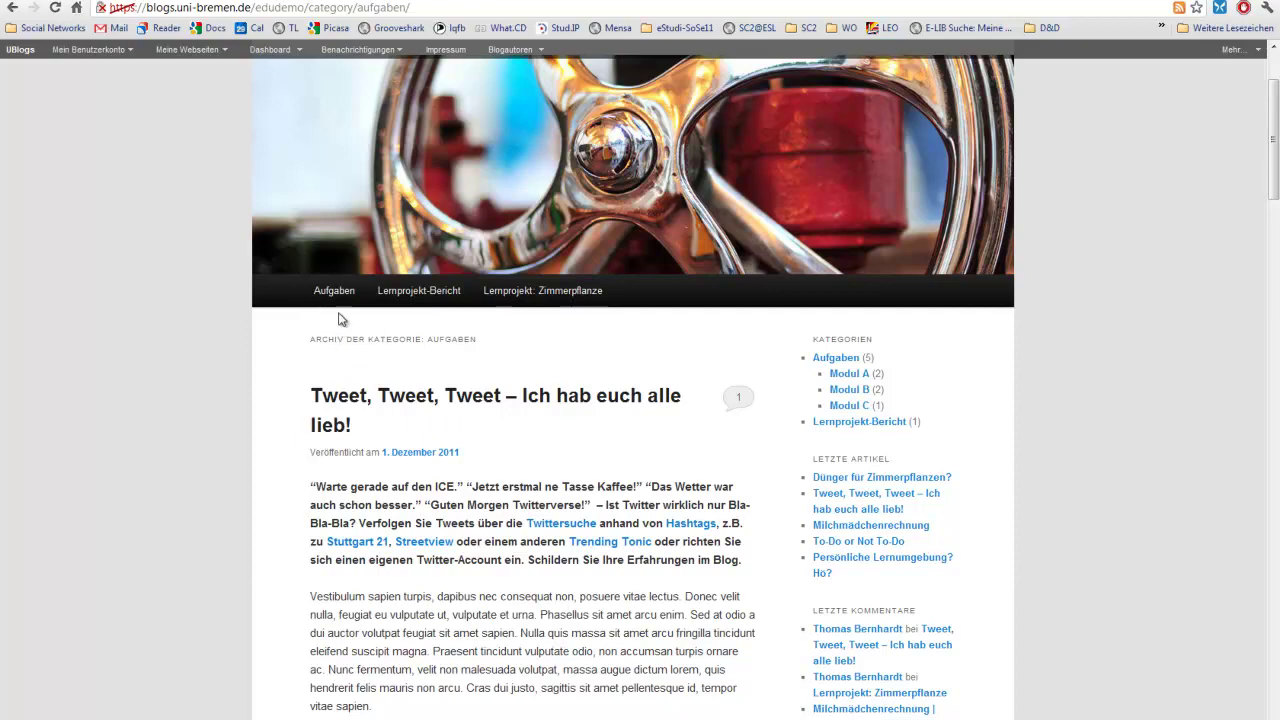
pyautogui.click(406, 292)
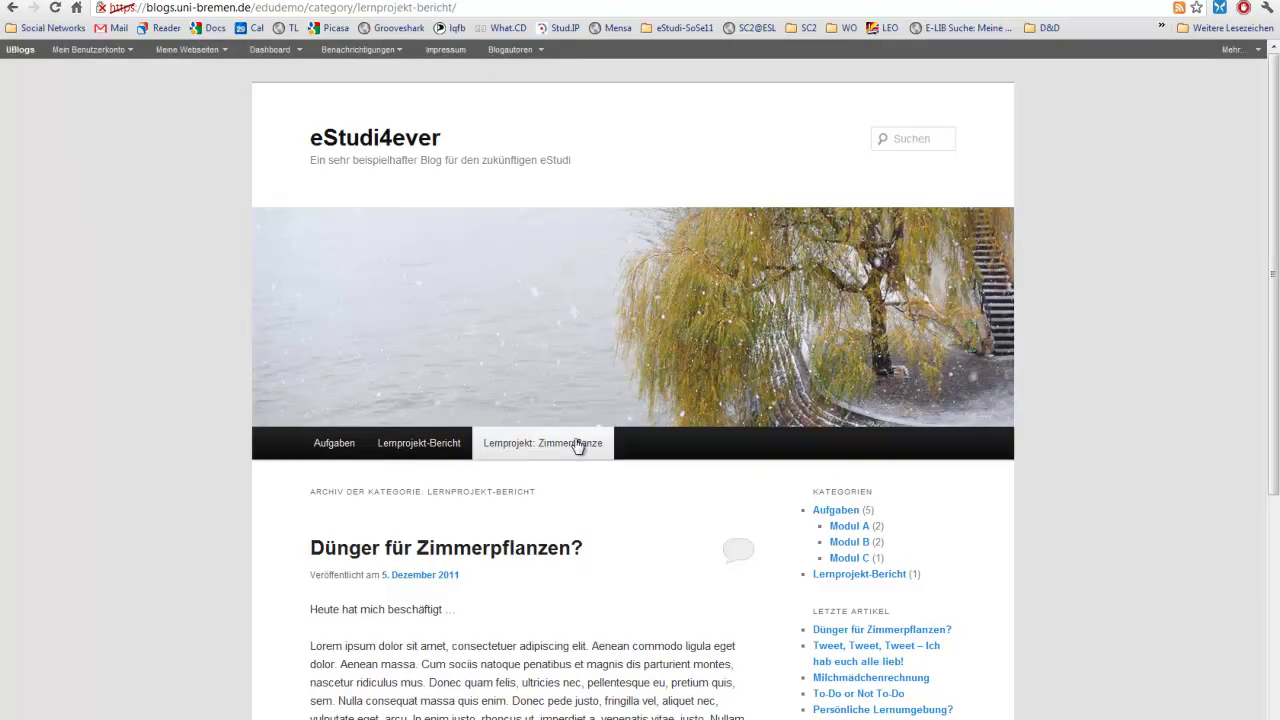
pyautogui.click(581, 445)
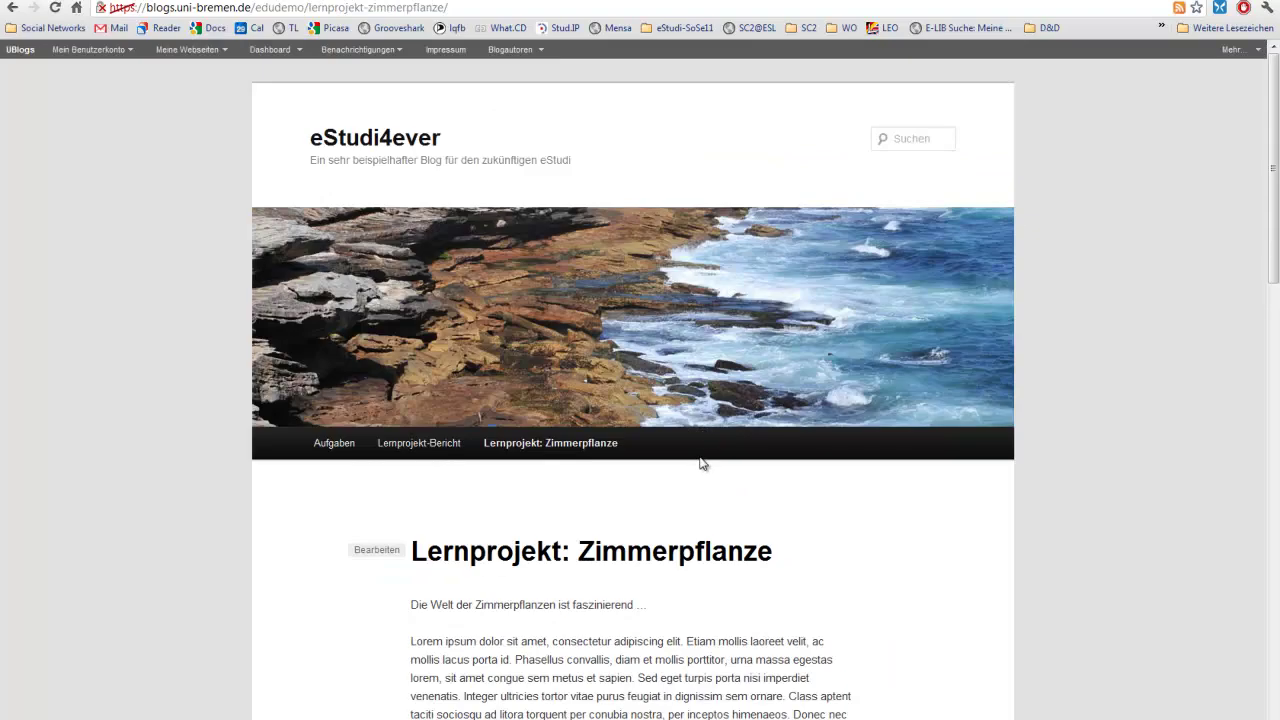
pyautogui.scroll(-3, 703, 463)
pyautogui.click(357, 297)
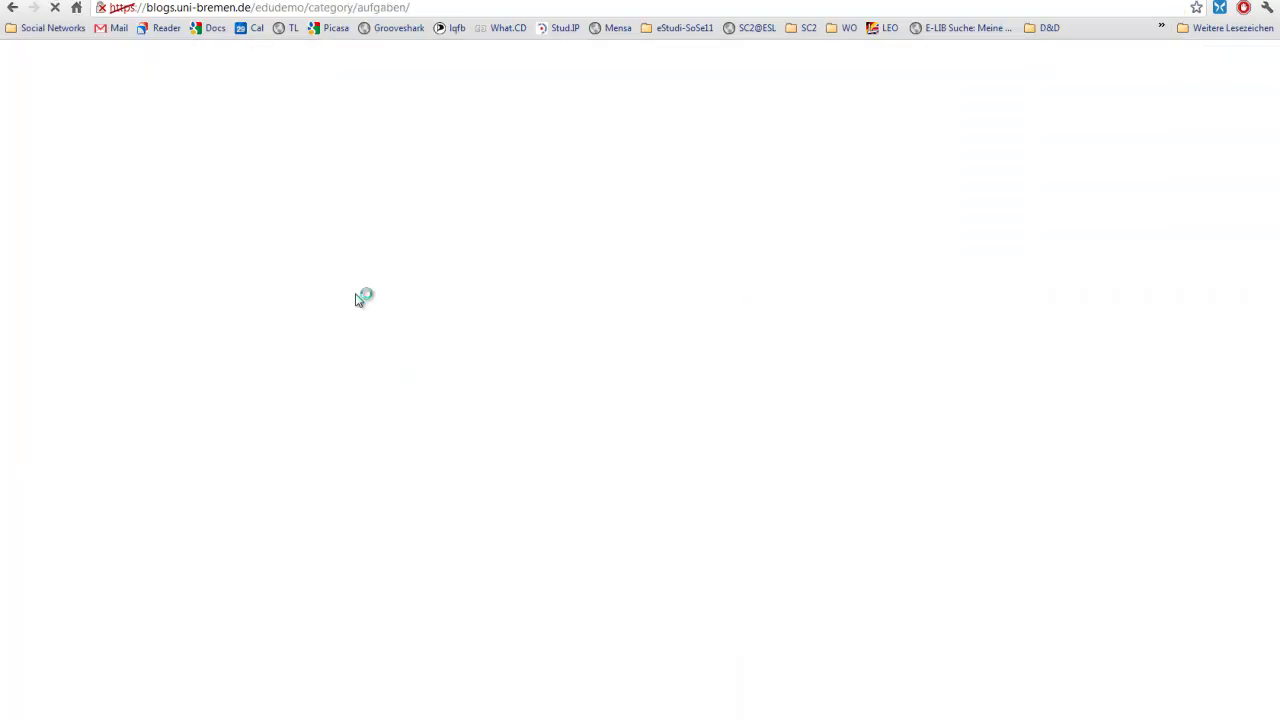
pyautogui.scroll(-3, 821, 305)
pyautogui.scroll(-2, 916, 416)
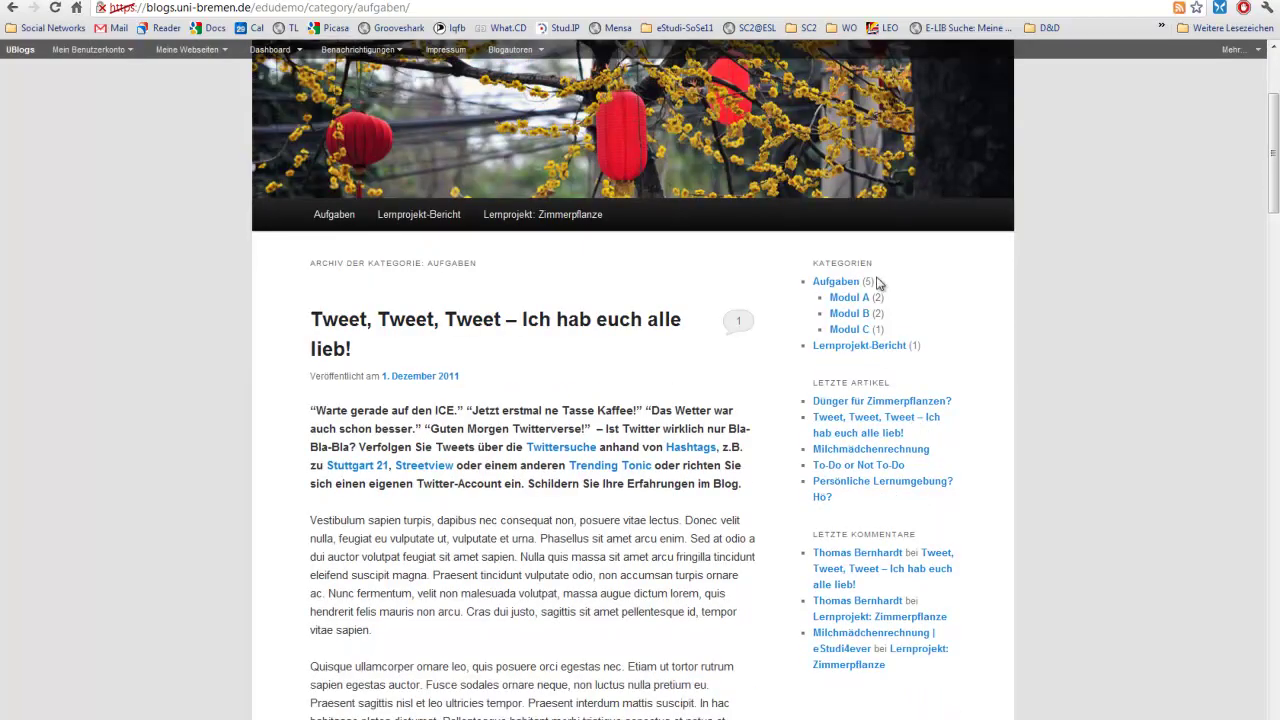